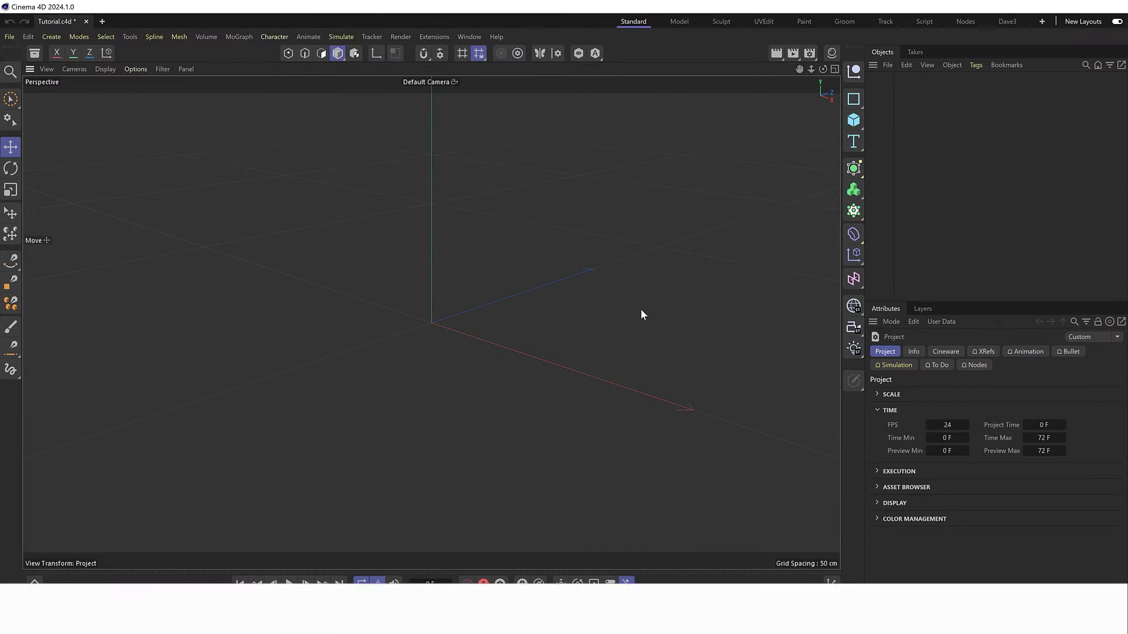
# Add a 3D Text object to the scene
pyautogui.click(853, 141)
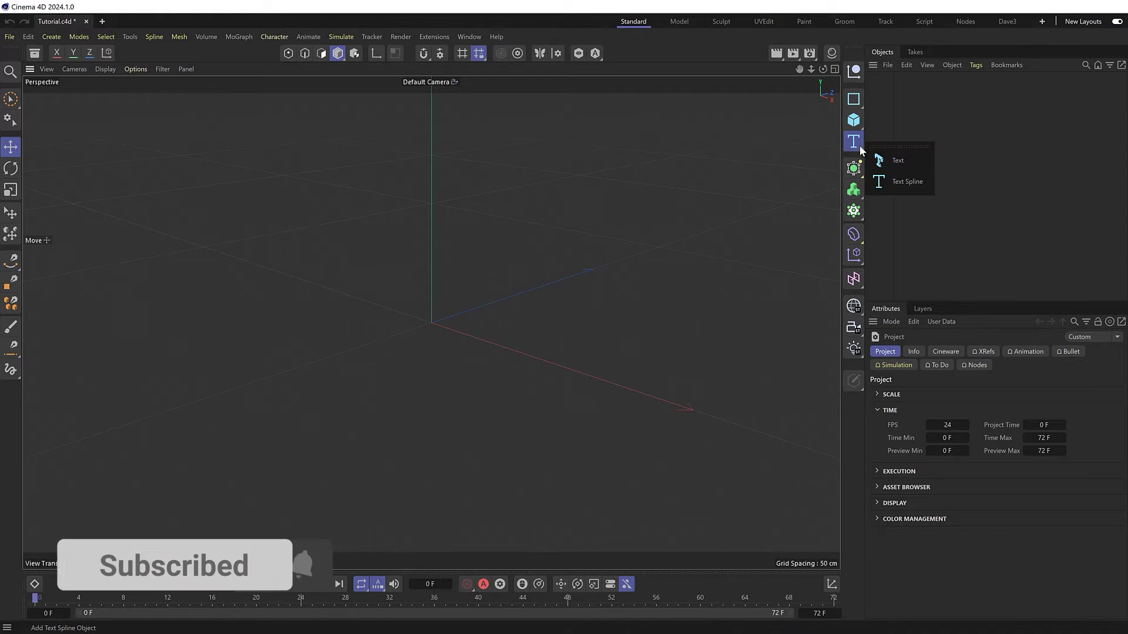
pyautogui.click(898, 166)
pyautogui.keyDown('alt'); pyautogui.moveTo(784, 248); pyautogui.dragTo(545, 335); pyautogui.keyUp('alt')
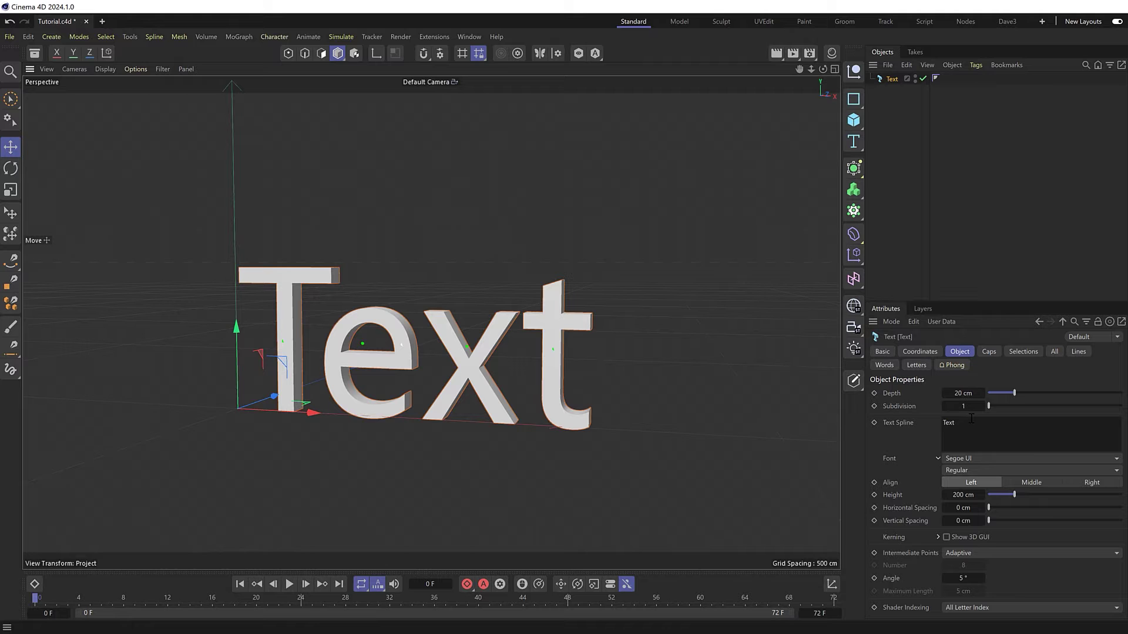
# Make the text read C4D in the Tungsten Bold font
pyautogui.click(932, 420)
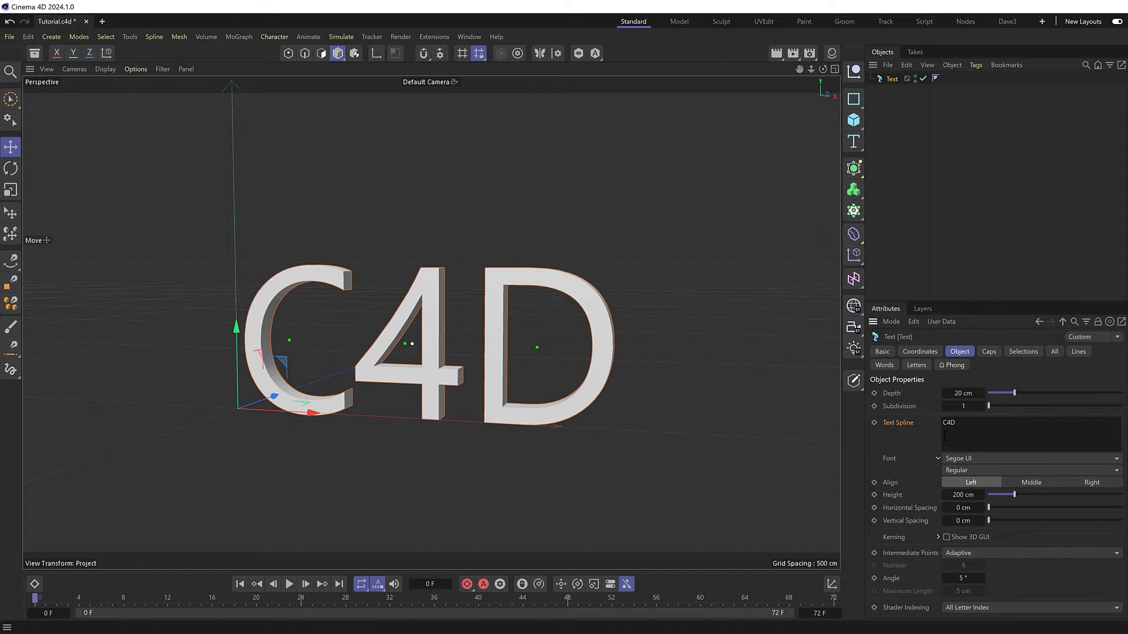
pyautogui.click(963, 459)
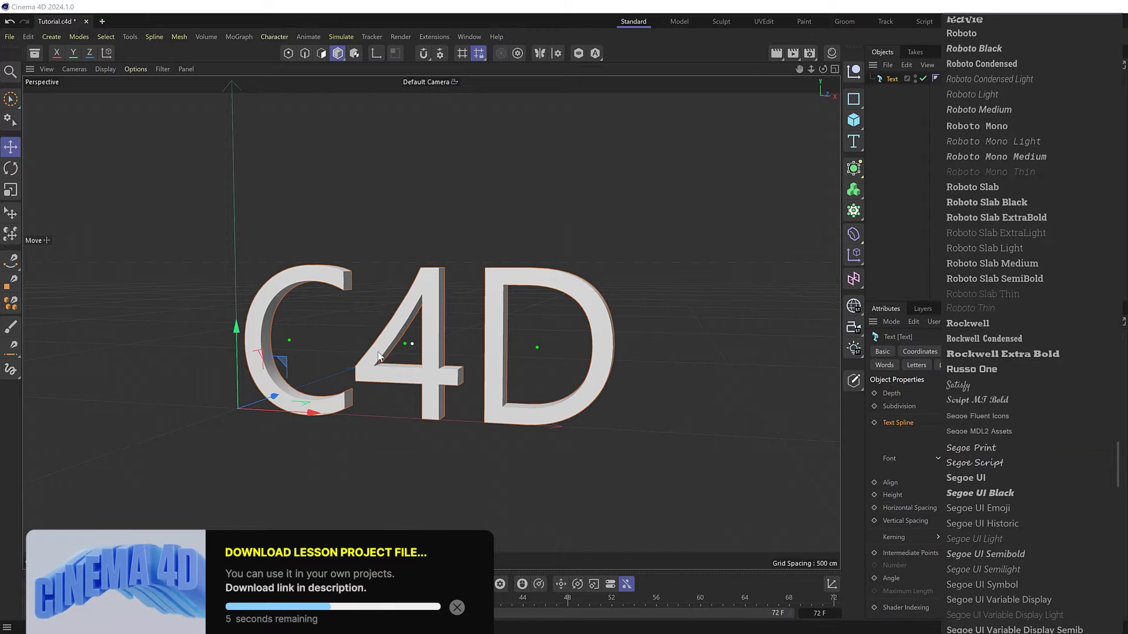
pyautogui.scroll(-10, 1028, 414)
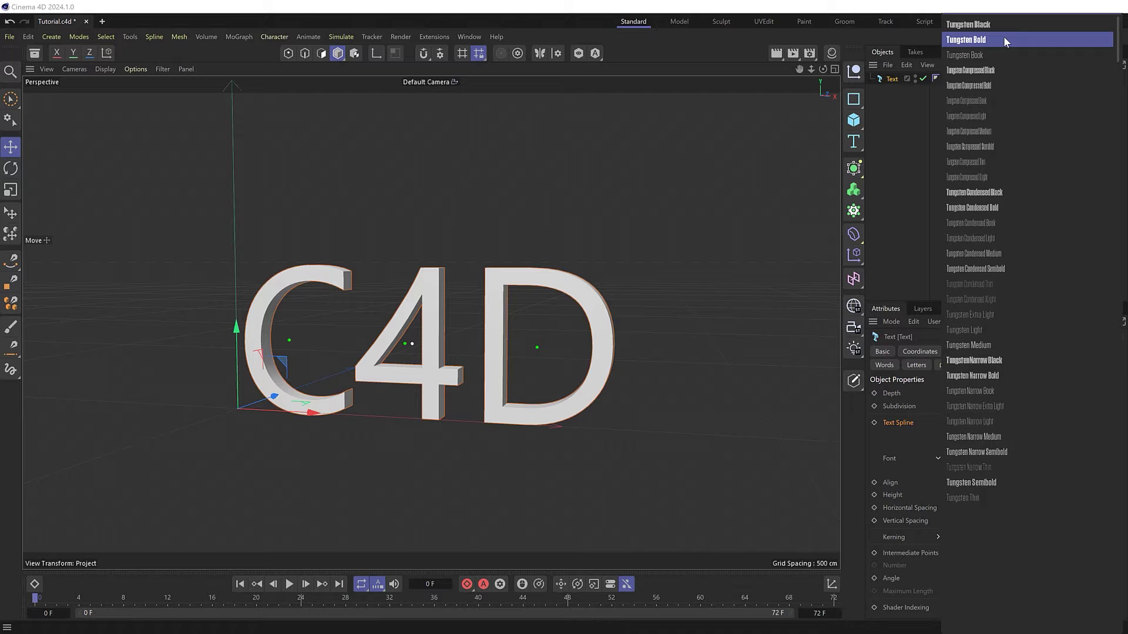
pyautogui.click(1003, 39)
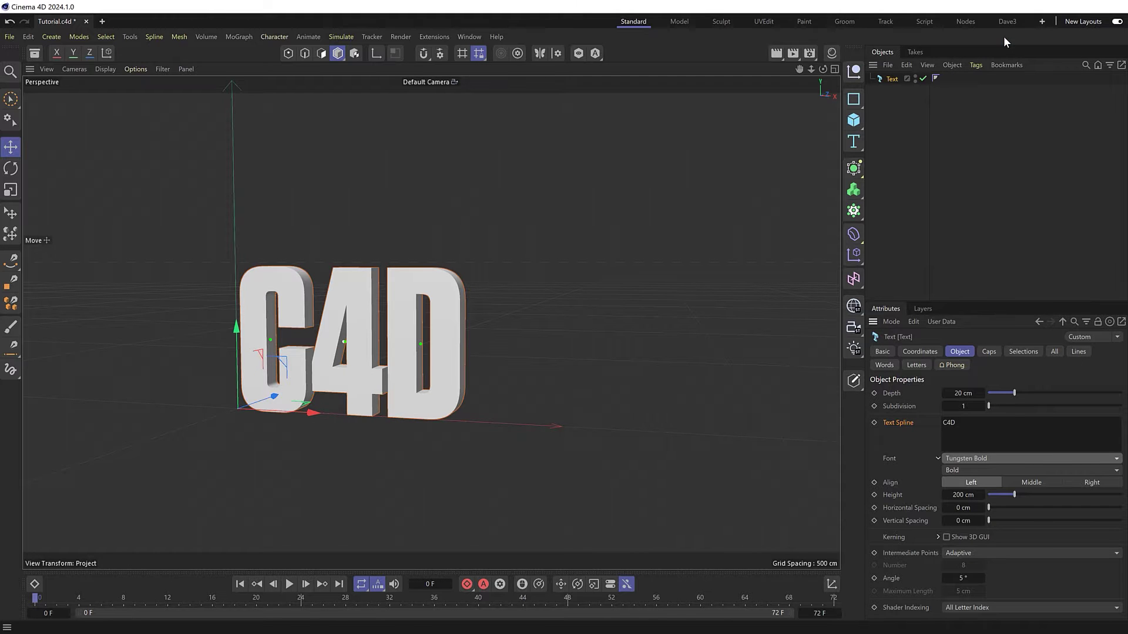
pyautogui.scroll(5, 470, 350)
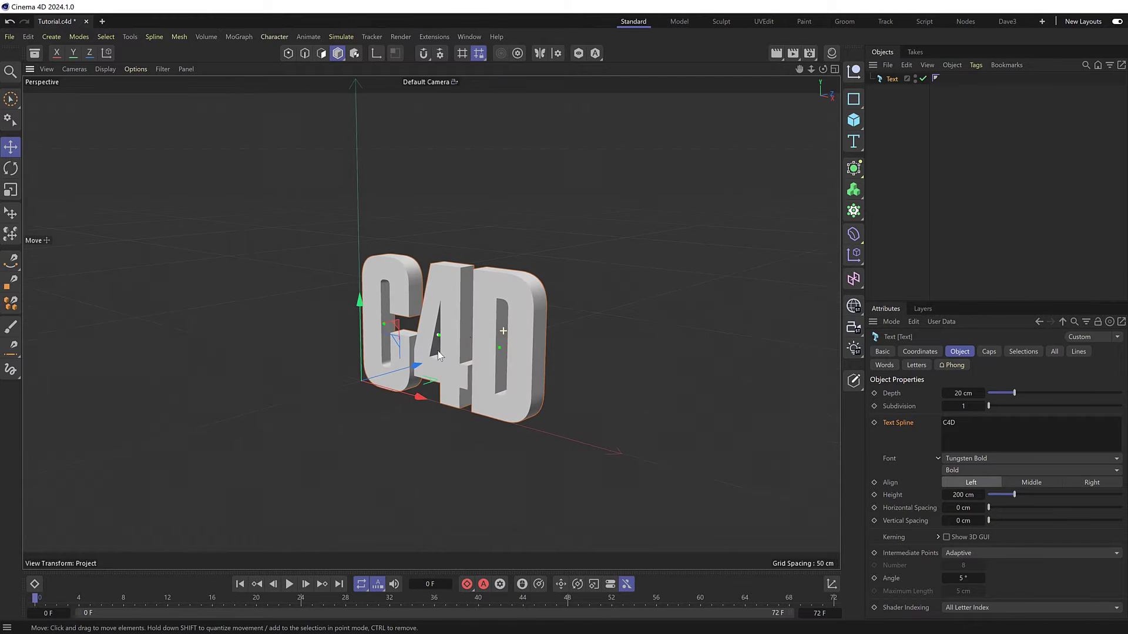
# Extrude the text 500 cm deep and display it with Gouraud Shading (Lines)
pyautogui.keyDown('alt'); pyautogui.moveTo(438, 356); pyautogui.dragTo(368, 371, button='middle'); pyautogui.keyUp('alt')
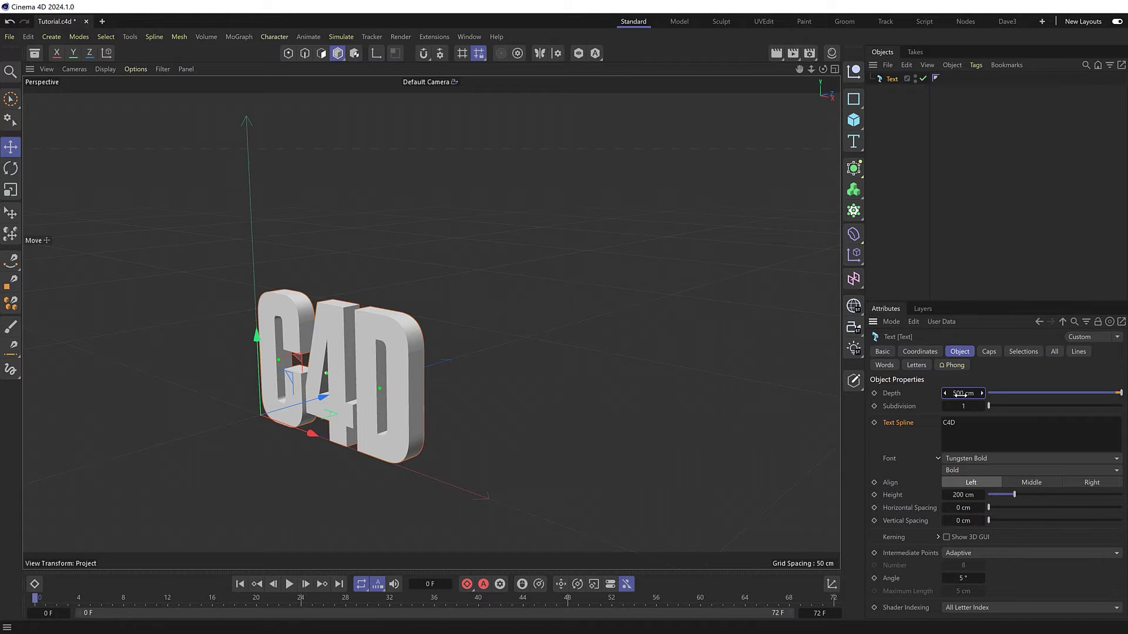
pyautogui.keyDown('alt'); pyautogui.moveTo(559, 290); pyautogui.dragTo(493, 292, button='middle'); pyautogui.keyUp('alt')
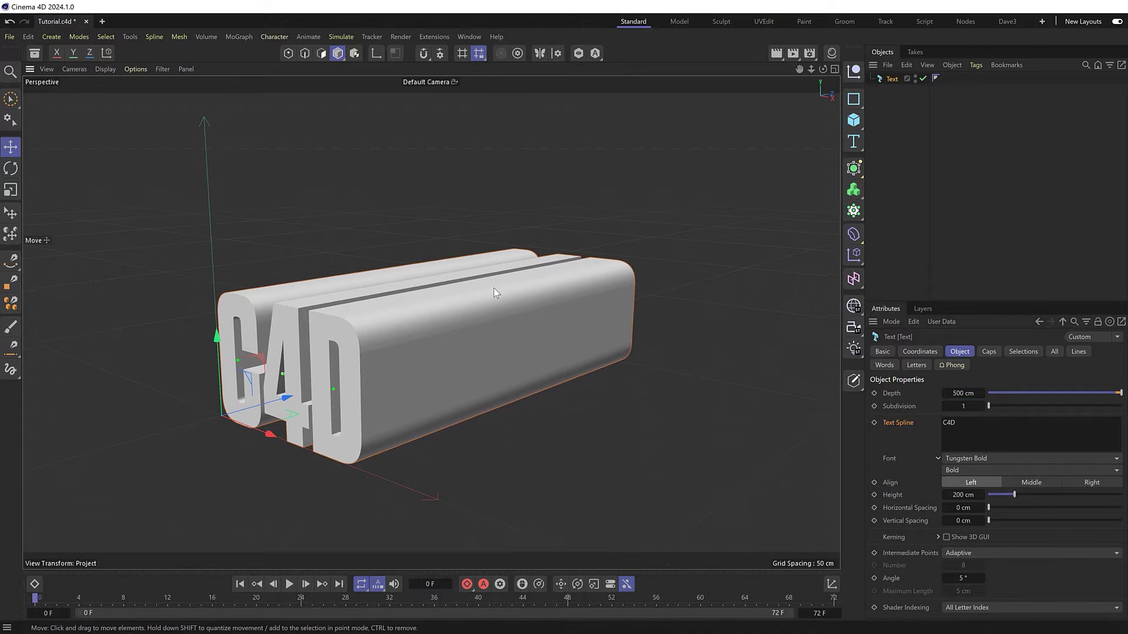
pyautogui.press('n')
pyautogui.press('b')
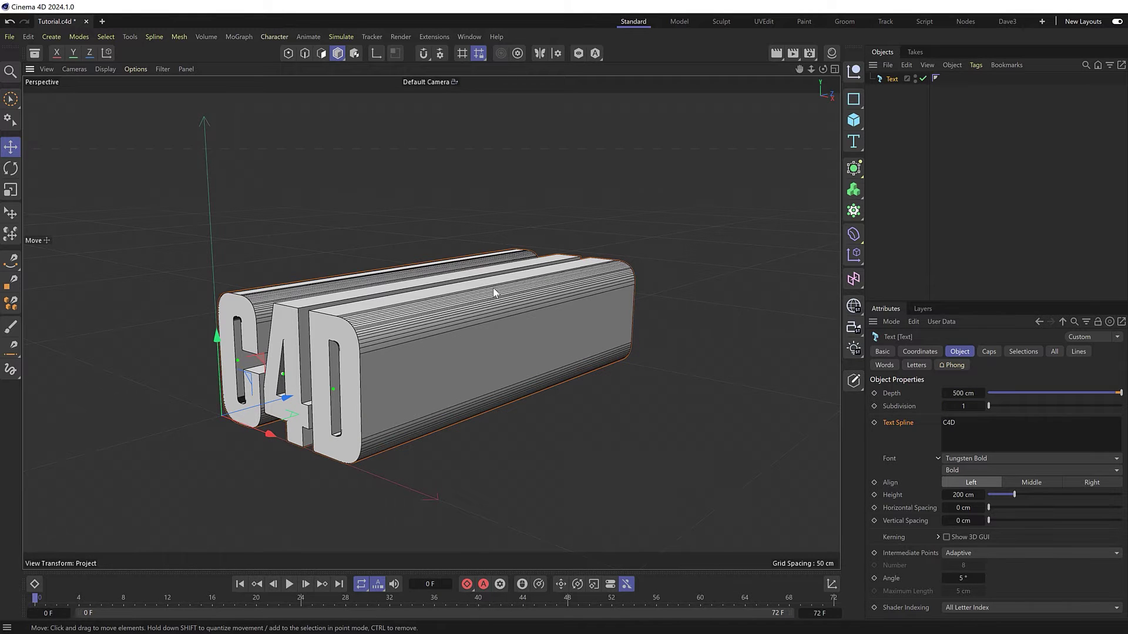
pyautogui.keyDown('alt'); pyautogui.moveTo(492, 289); pyautogui.dragTo(447, 314); pyautogui.keyUp('alt')
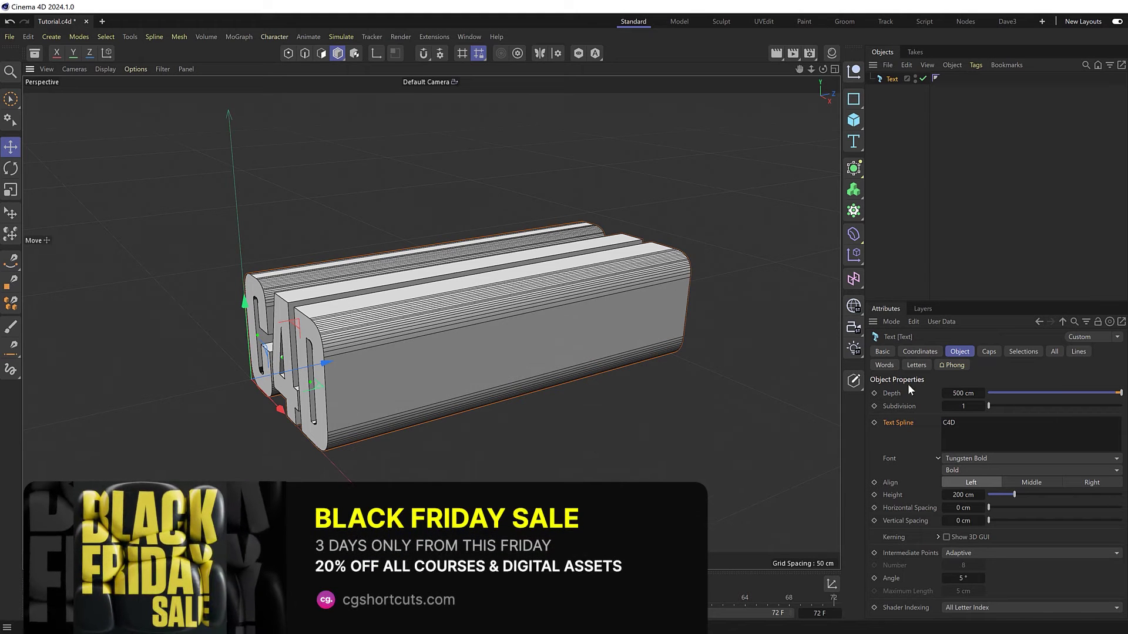
# Set the text's depth subdivisions to 50
pyautogui.click(966, 406)
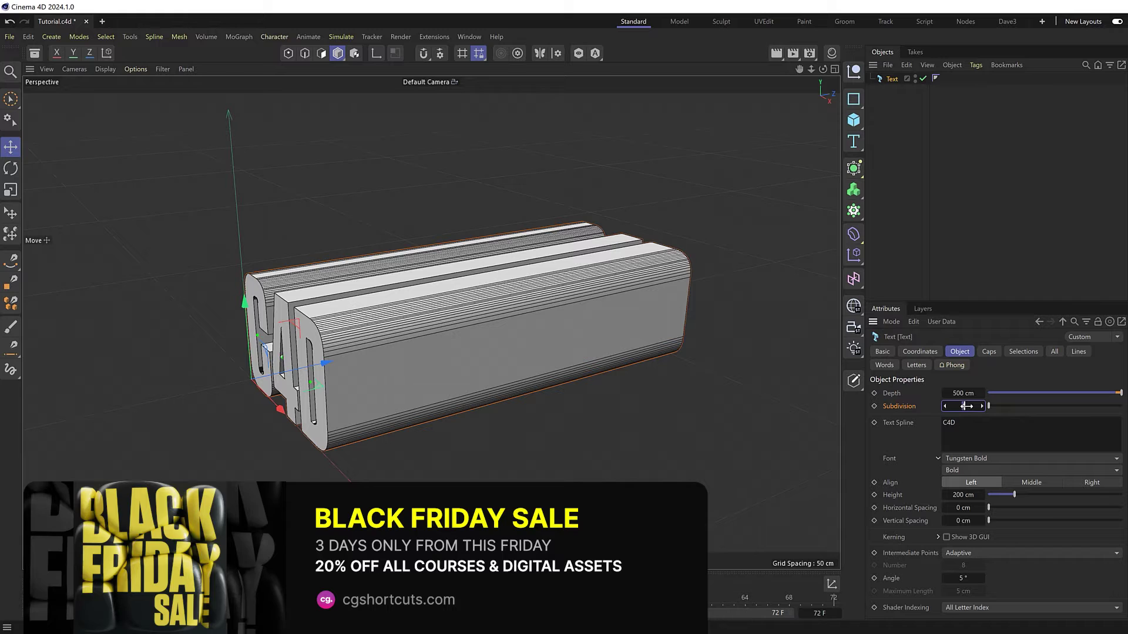
pyautogui.write('50')
pyautogui.press('Return')
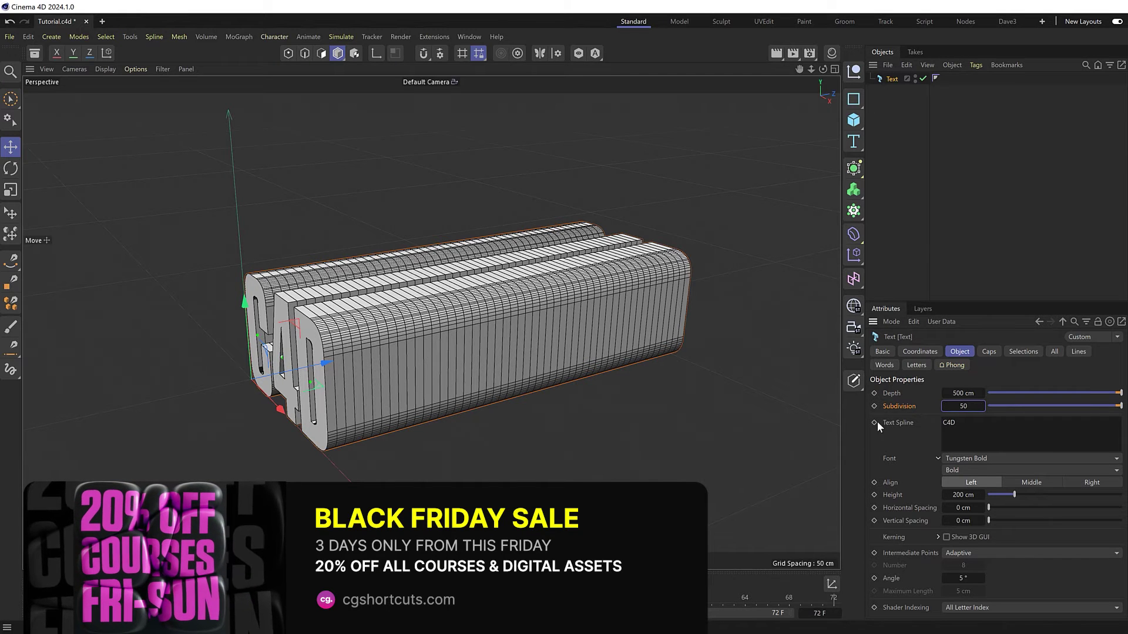
pyautogui.keyDown('alt'); pyautogui.moveTo(545, 318); pyautogui.dragTo(585, 305); pyautogui.keyUp('alt')
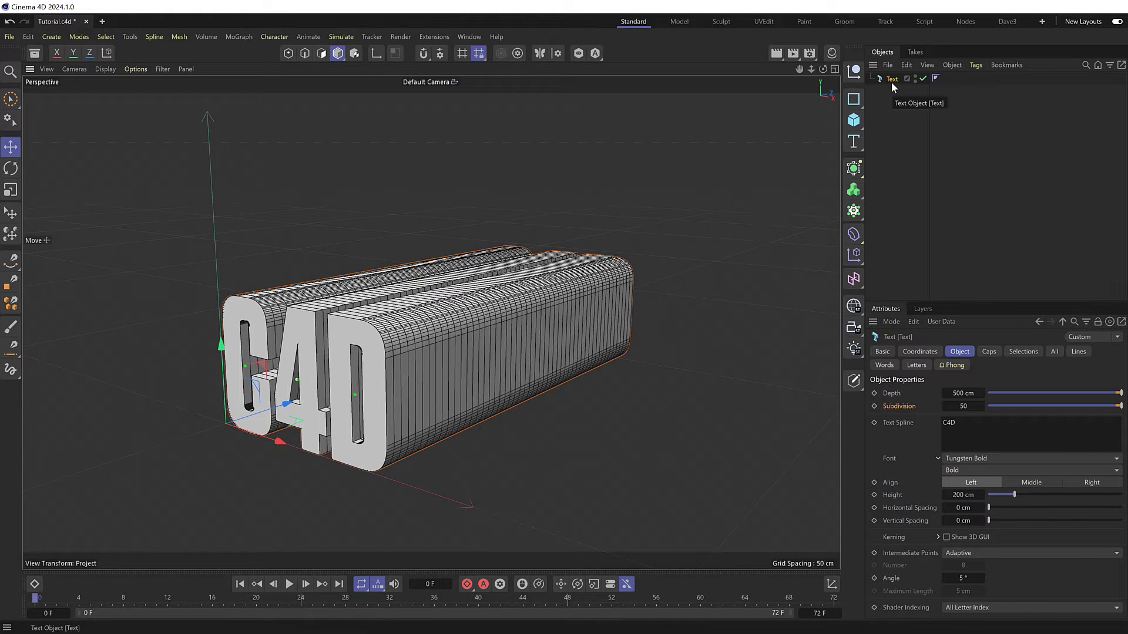
# Make the text editable, move the C4D group to the top level, and delete the leftover Text
pyautogui.press('c')
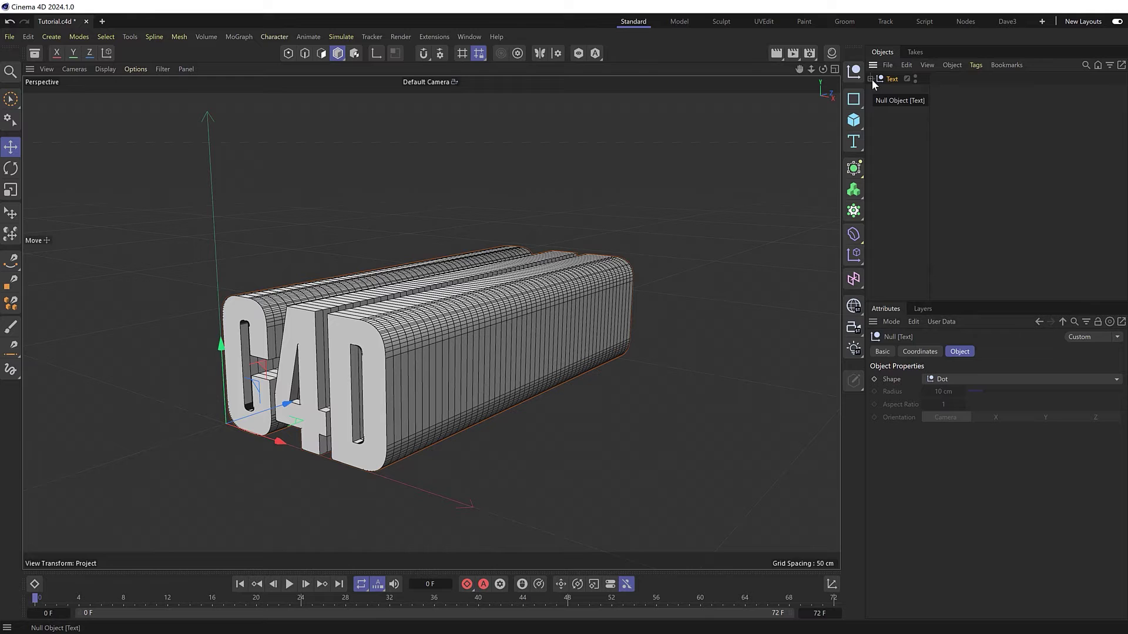
pyautogui.click(870, 78)
pyautogui.click(877, 90)
pyautogui.click(884, 102)
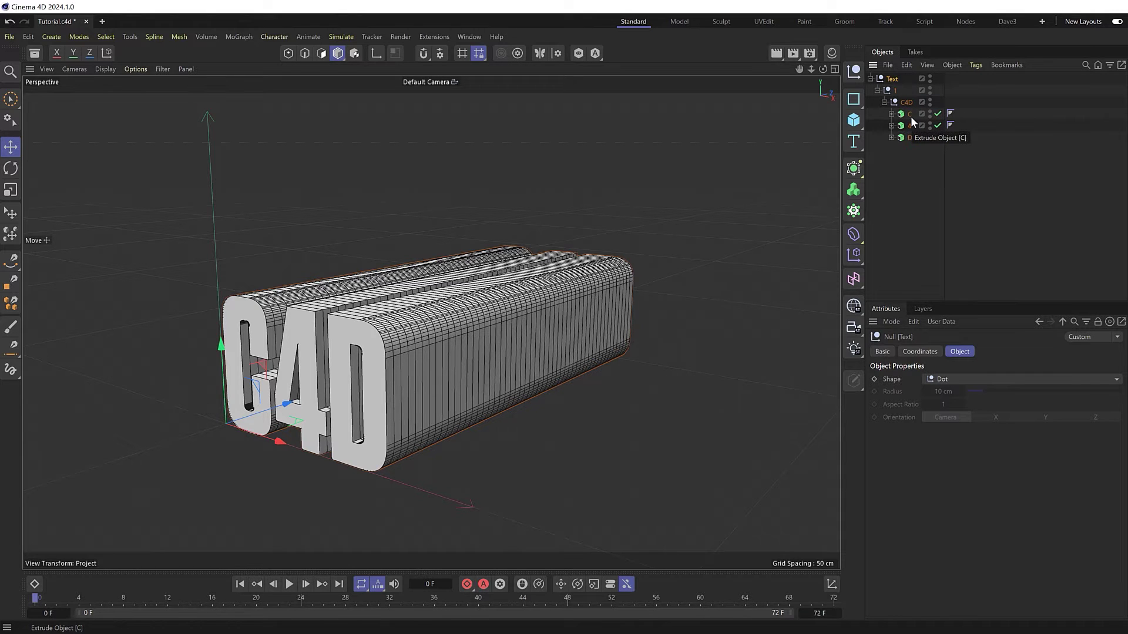
pyautogui.moveTo(908, 102); pyautogui.dragTo(900, 167)
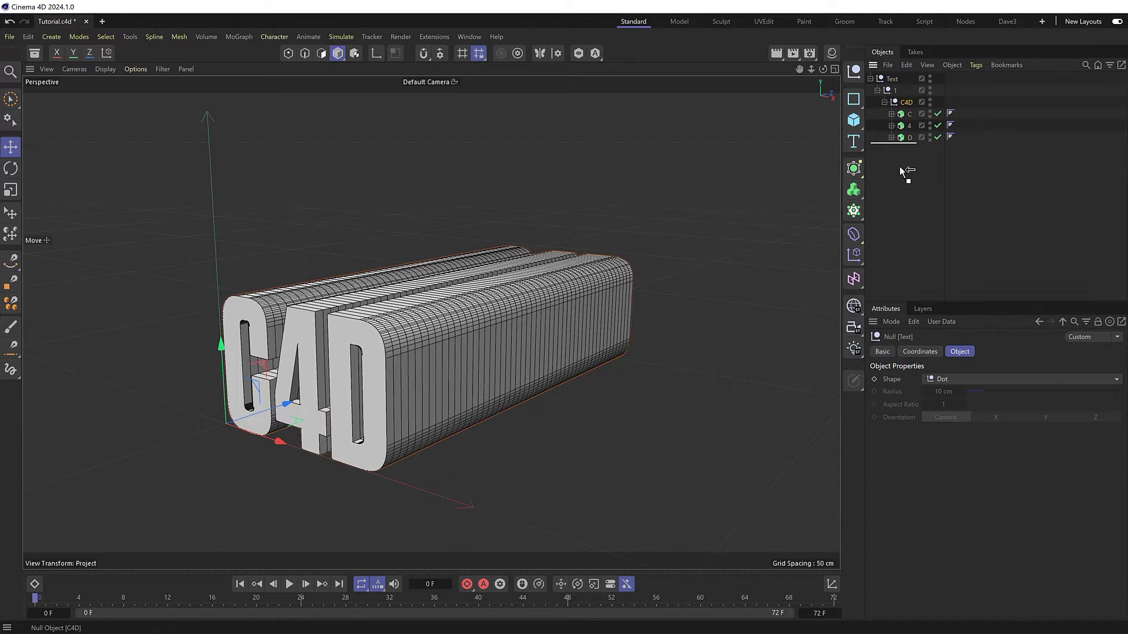
pyautogui.click(891, 79)
pyautogui.press('Delete')
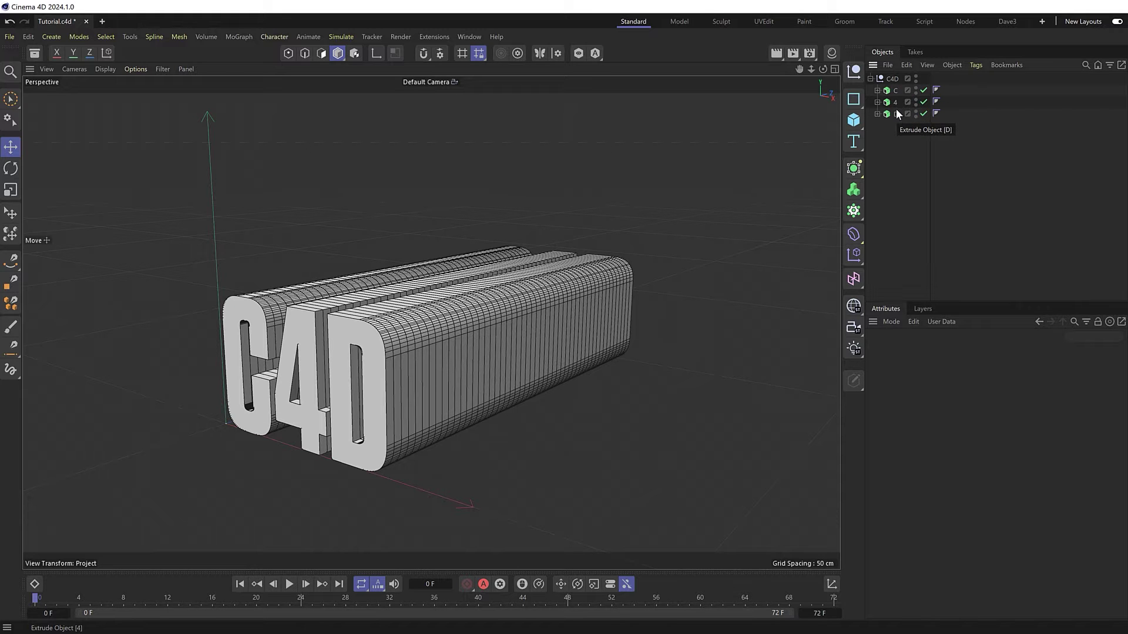
# Try grouping the C, 4 and D letters under nulls with Alt+G, then undo it
pyautogui.click(893, 90)
pyautogui.hotkey('alt', 'g')
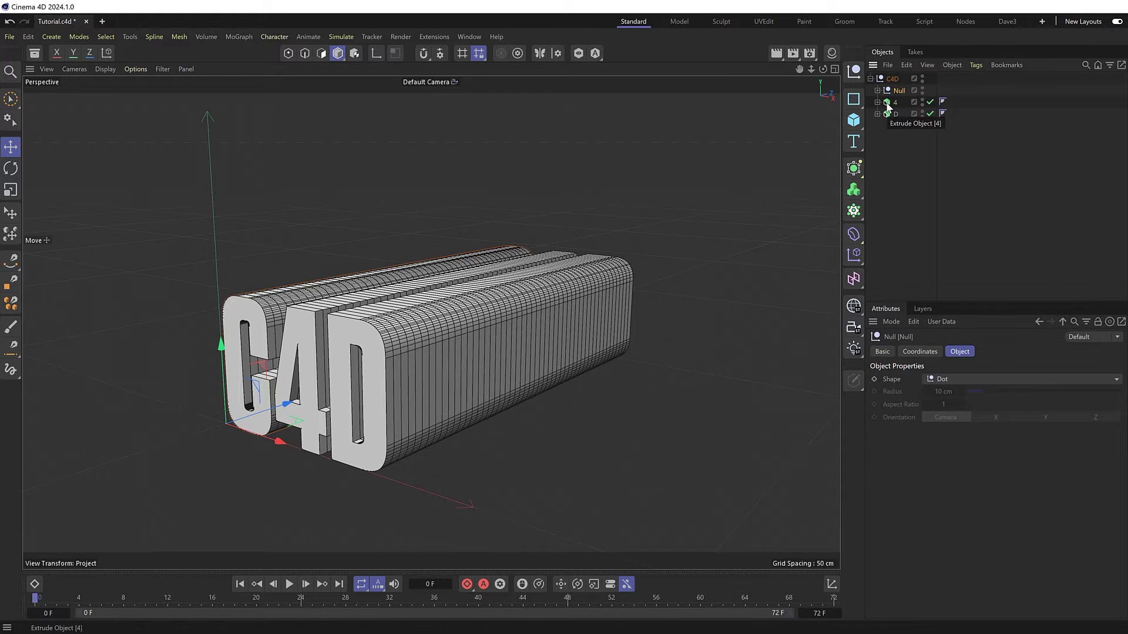
pyautogui.click(893, 102)
pyautogui.hotkey('alt', 'g')
pyautogui.click(893, 114)
pyautogui.hotkey('alt', 'g')
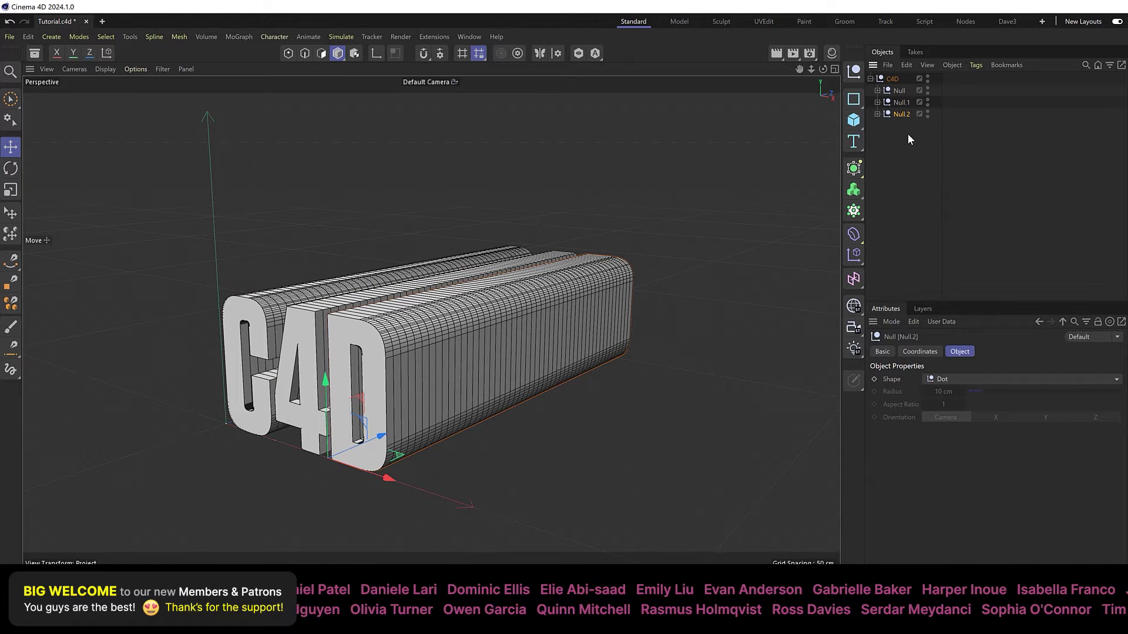
pyautogui.click(877, 91)
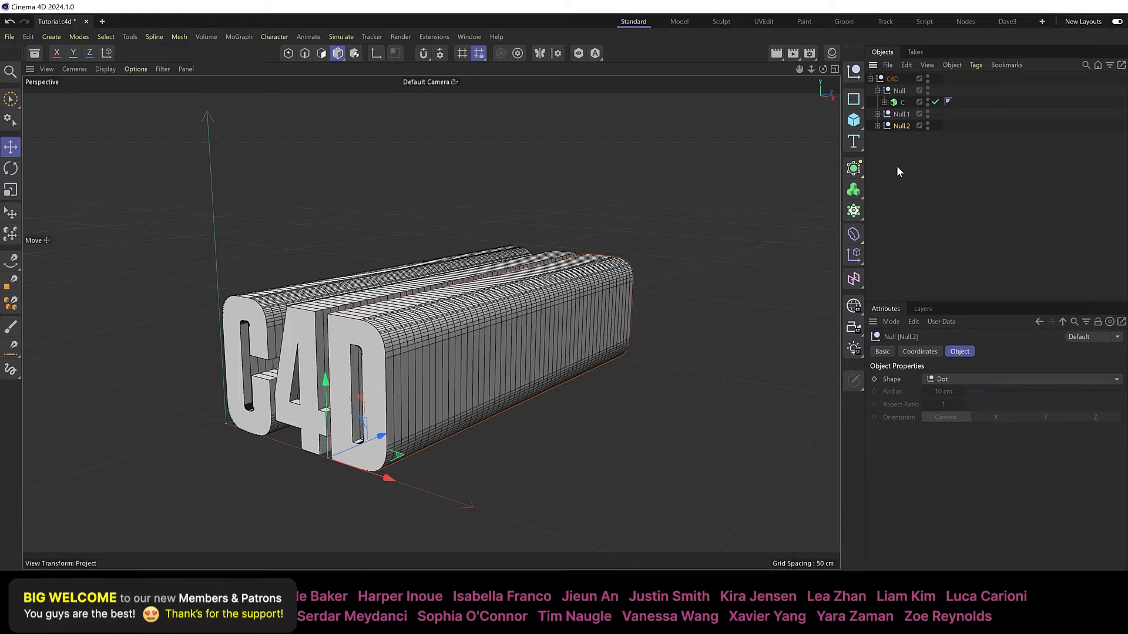
pyautogui.hotkey('ctrl', 'z')
pyautogui.hotkey('ctrl', 'z')
pyautogui.hotkey('ctrl', 'z')
pyautogui.hotkey('ctrl', 'z')
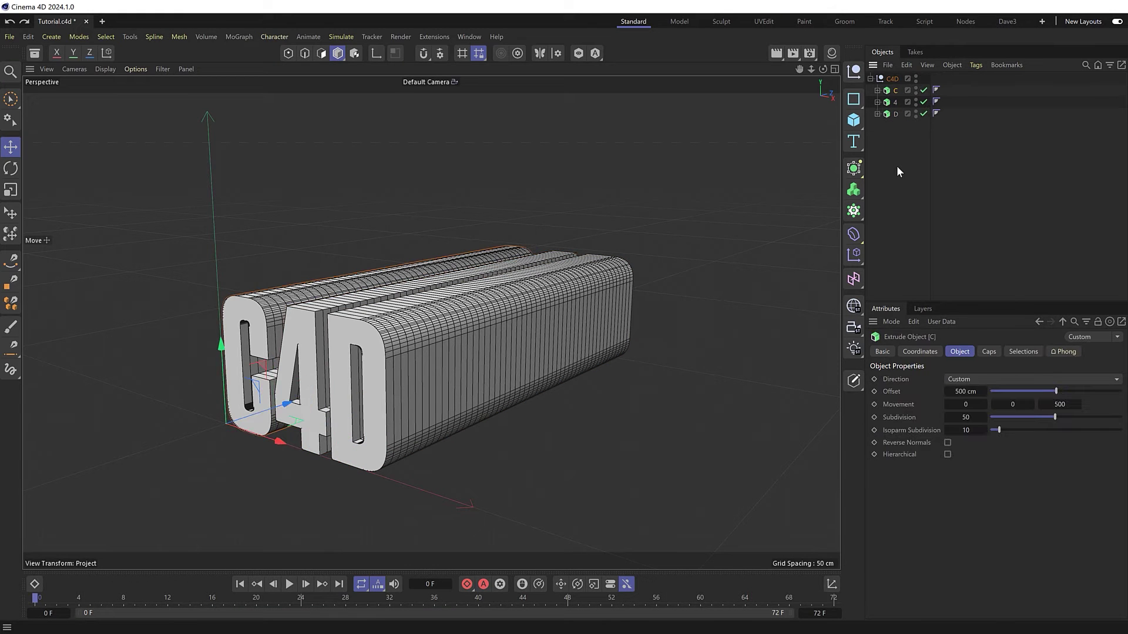
# Run the Create Null with Child Name user script on the C, 4 and D letters
pyautogui.click(429, 35)
pyautogui.moveTo(479, 117)
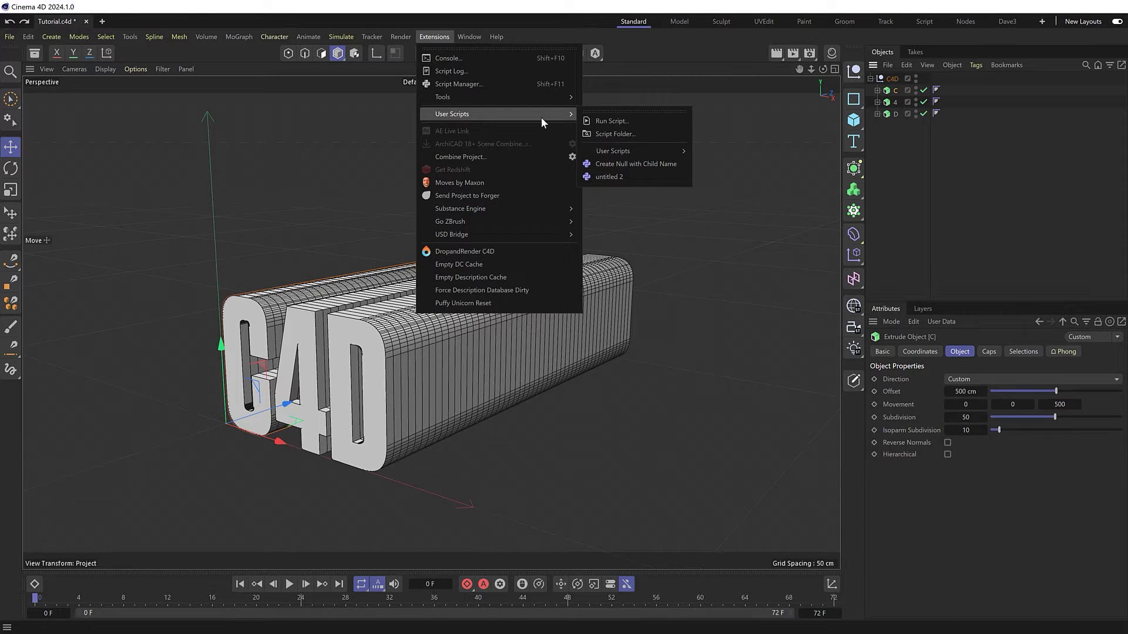
pyautogui.moveTo(631, 150)
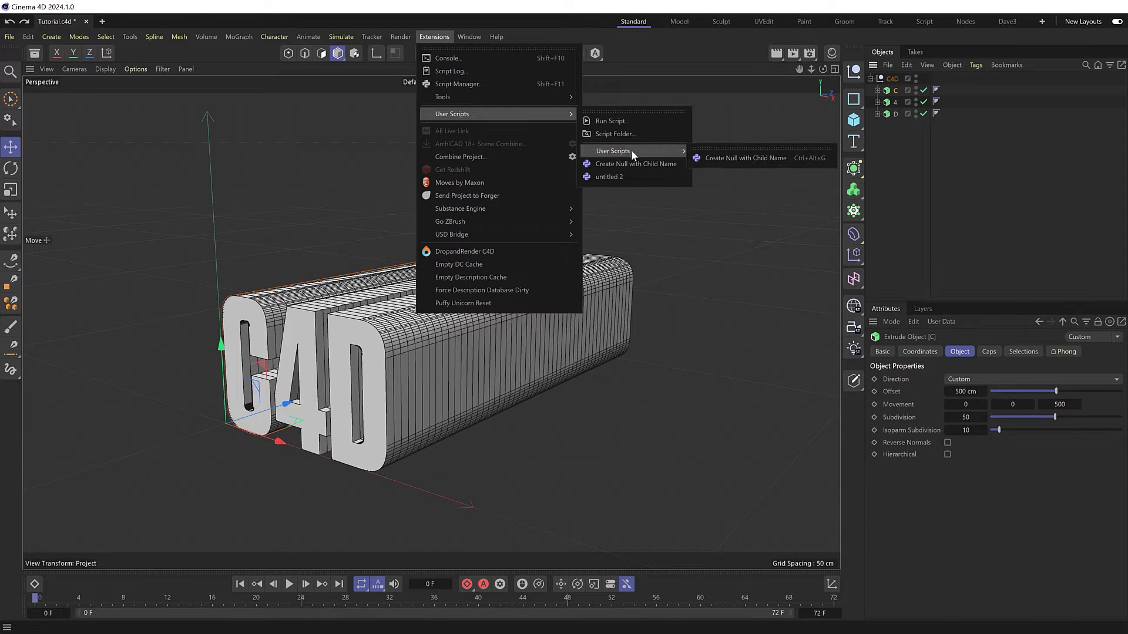
pyautogui.click(715, 150)
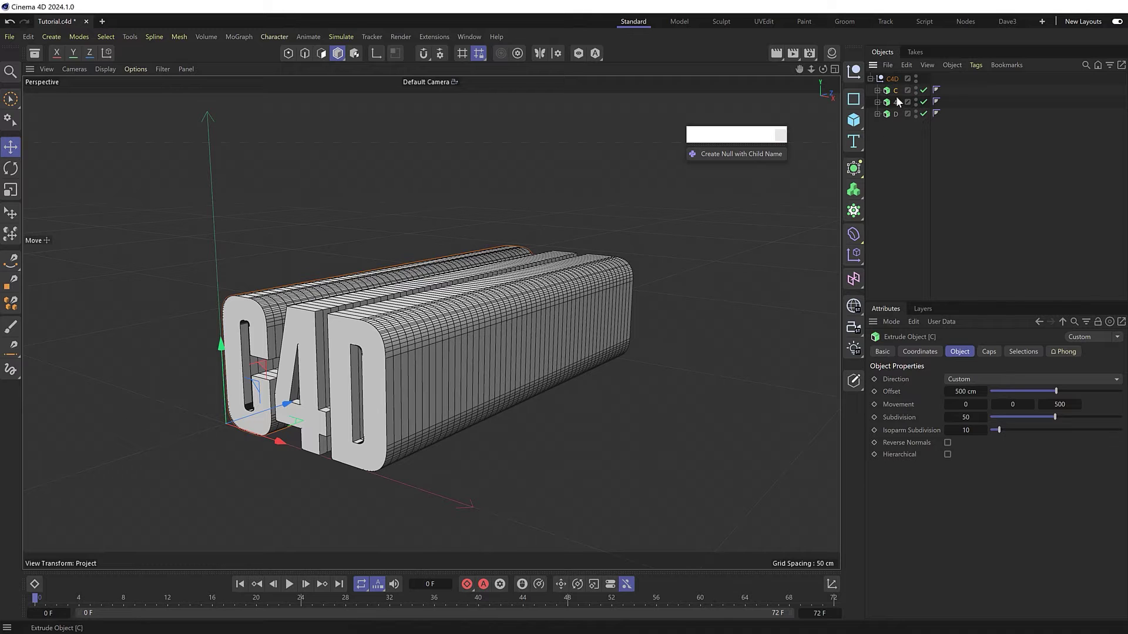
pyautogui.keyDown('shift'); pyautogui.click(897, 113); pyautogui.keyUp('shift')
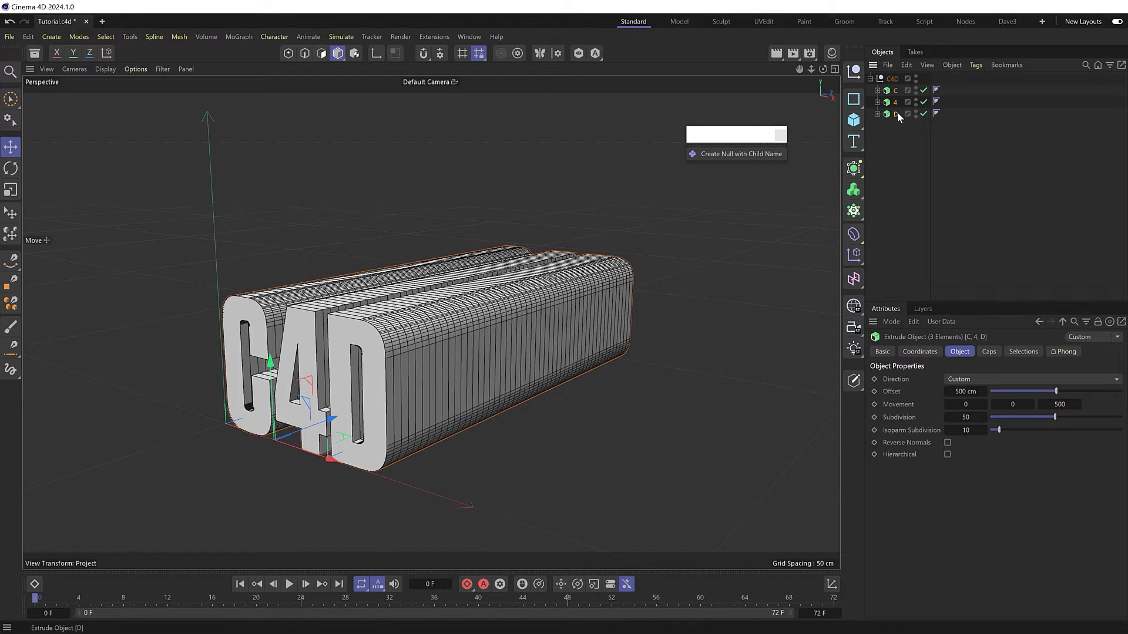
pyautogui.click(736, 154)
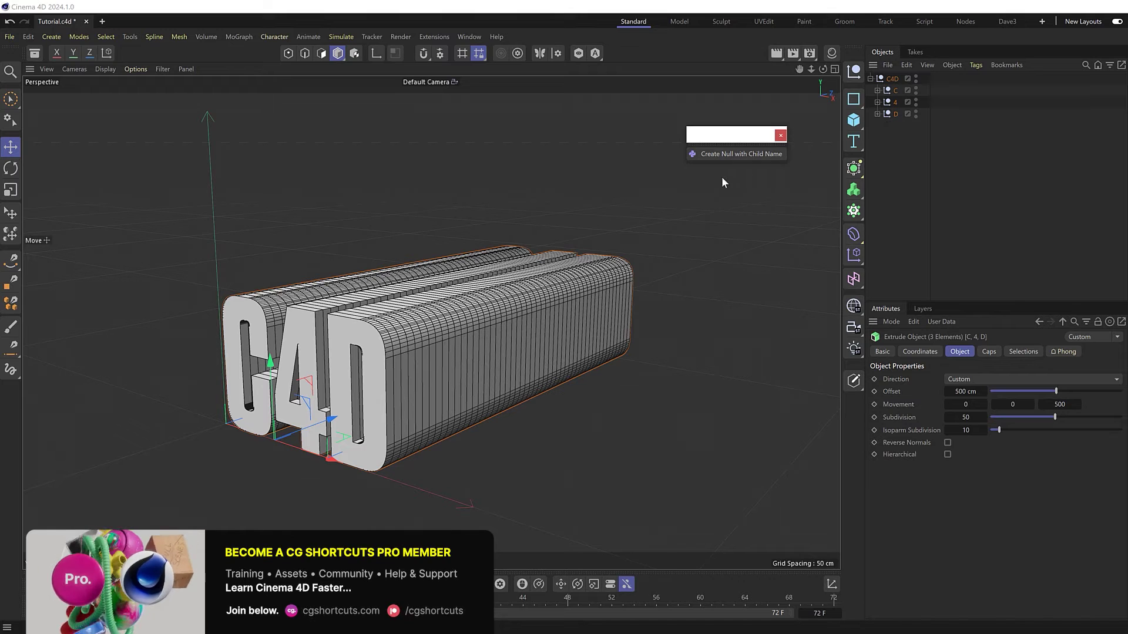
pyautogui.click(780, 135)
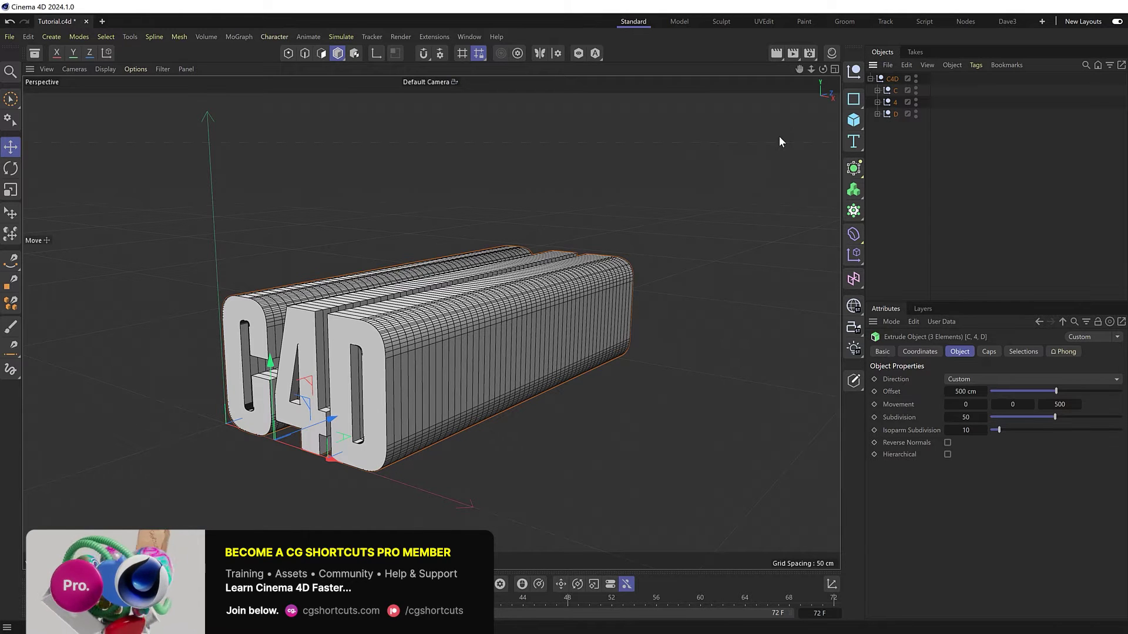
# Select the C null and add a Formula deformer under it through a Commander search for 'formula'
pyautogui.click(877, 90)
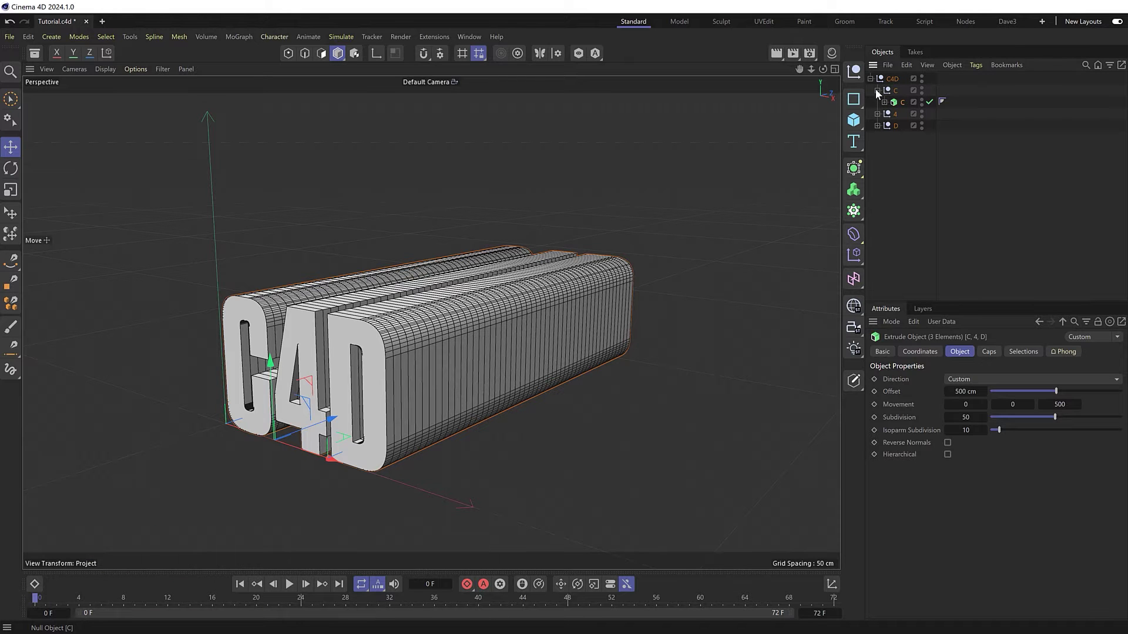
pyautogui.keyDown('alt'); pyautogui.moveTo(425, 332); pyautogui.dragTo(552, 379); pyautogui.keyUp('alt')
pyautogui.keyDown('alt'); pyautogui.moveTo(552, 379); pyautogui.dragTo(591, 365, button='middle'); pyautogui.keyUp('alt')
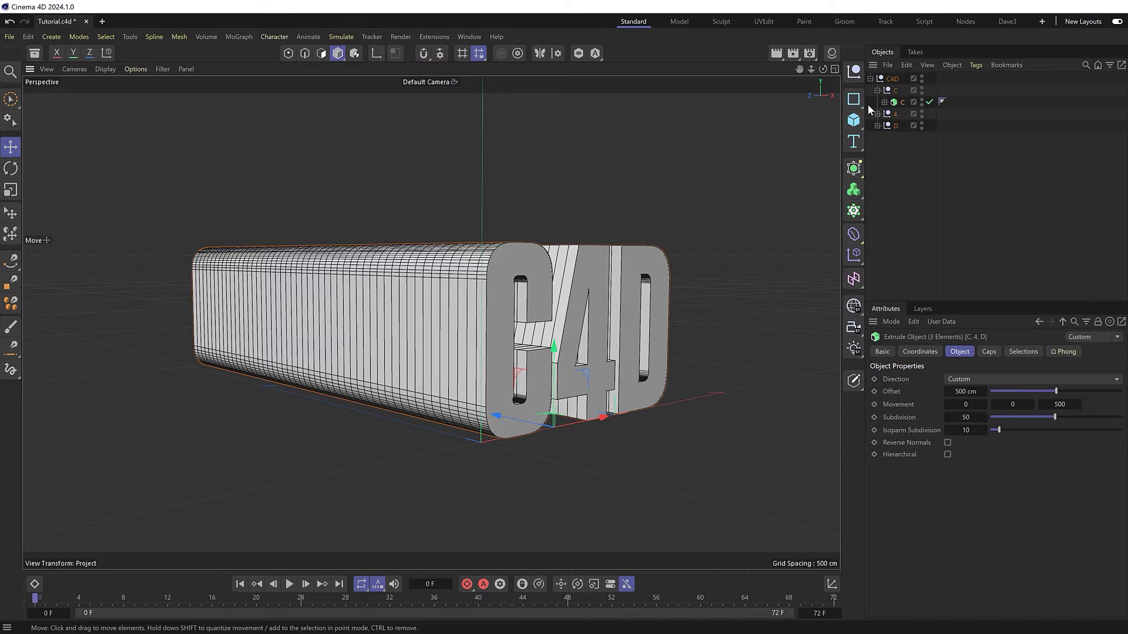
pyautogui.click(891, 90)
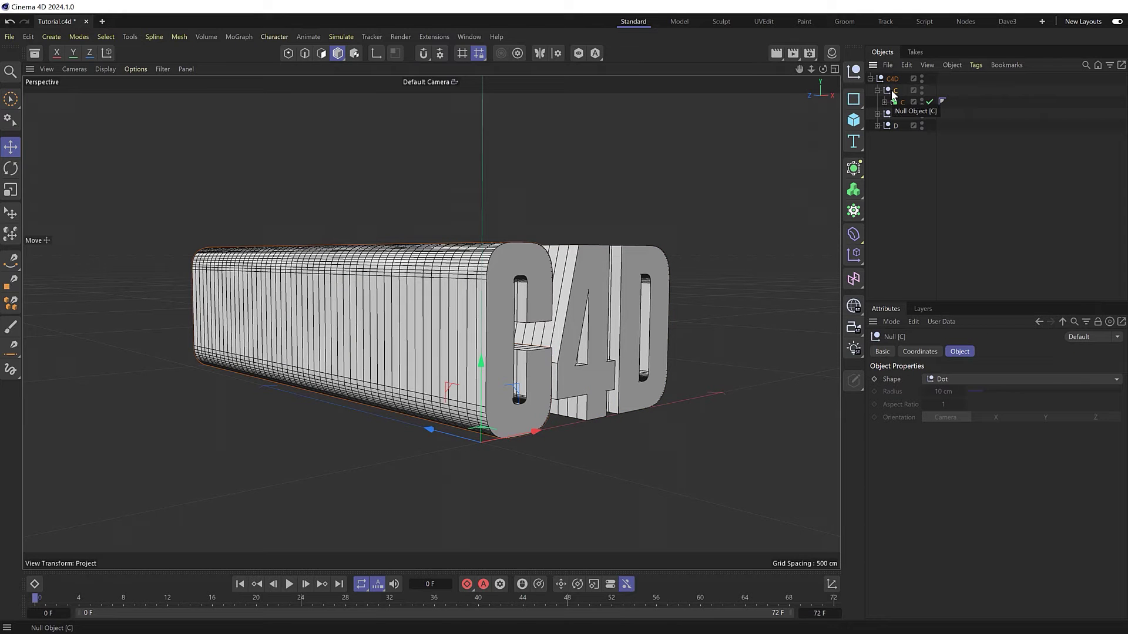
pyautogui.hotkey('shift', 'c')
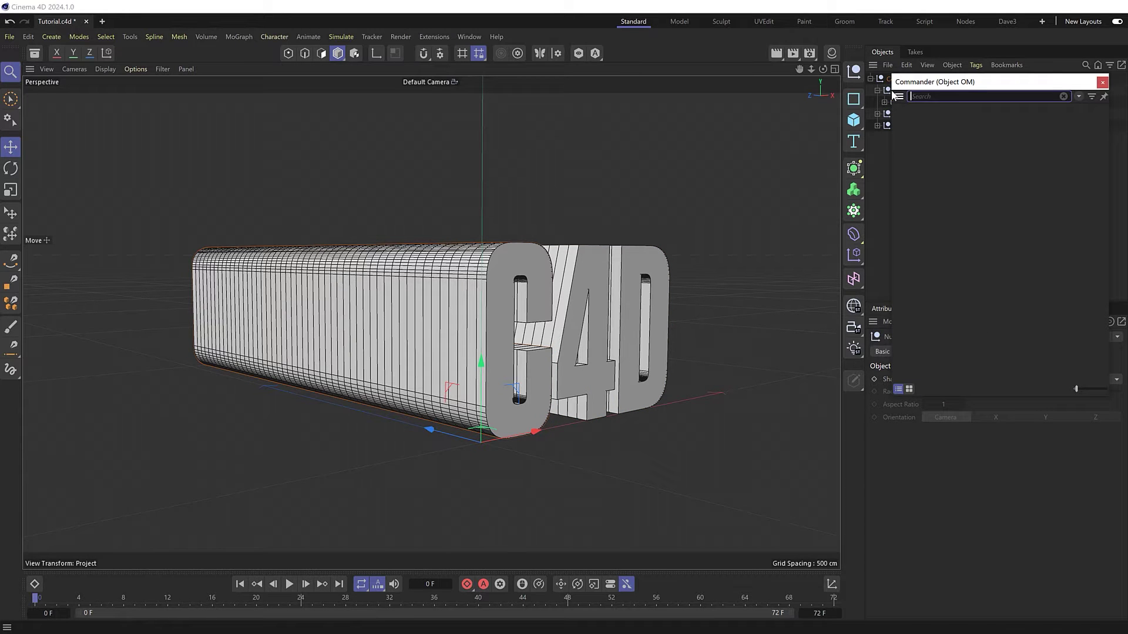
pyautogui.write('formula')
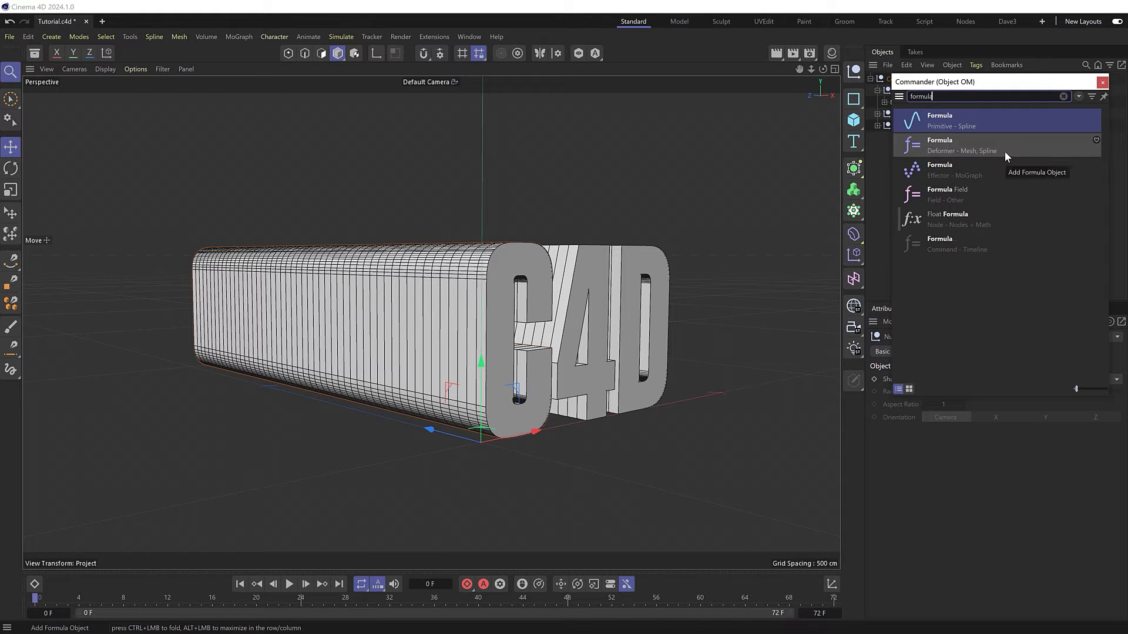
pyautogui.click(1021, 149)
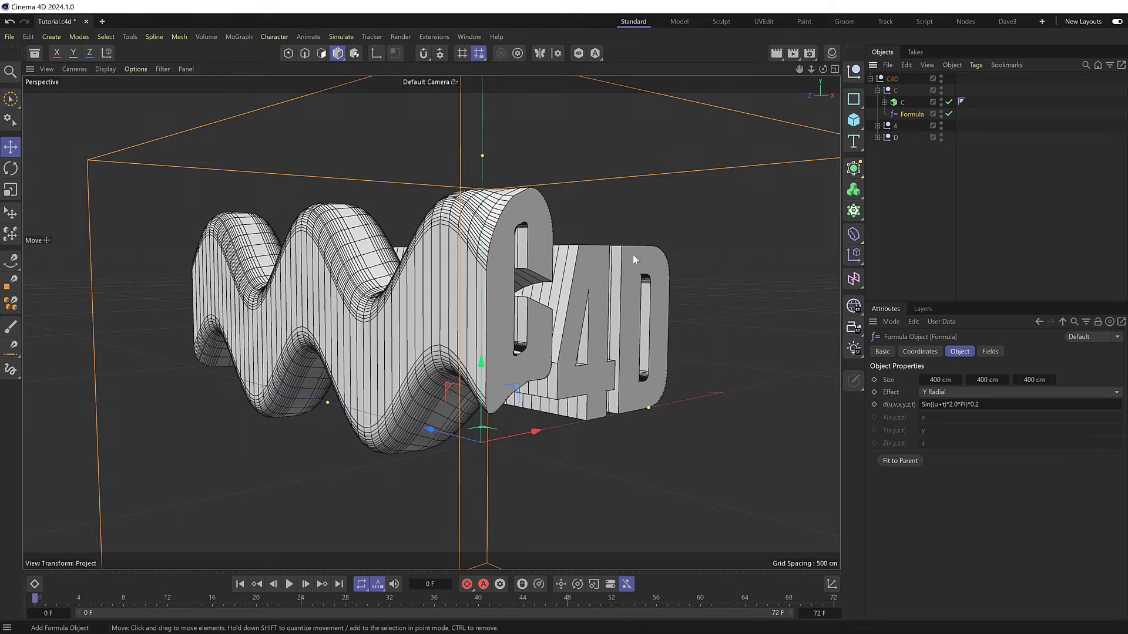
# Frame the Formula deformer and preview the C letter's wave animation
pyautogui.press('o')
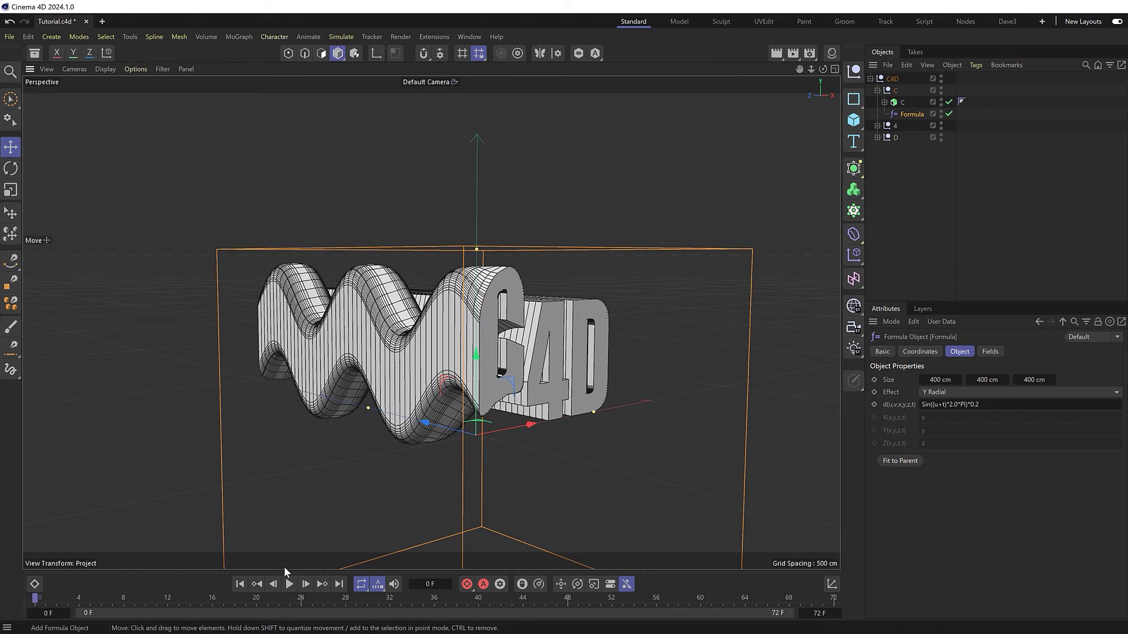
pyautogui.click(289, 584)
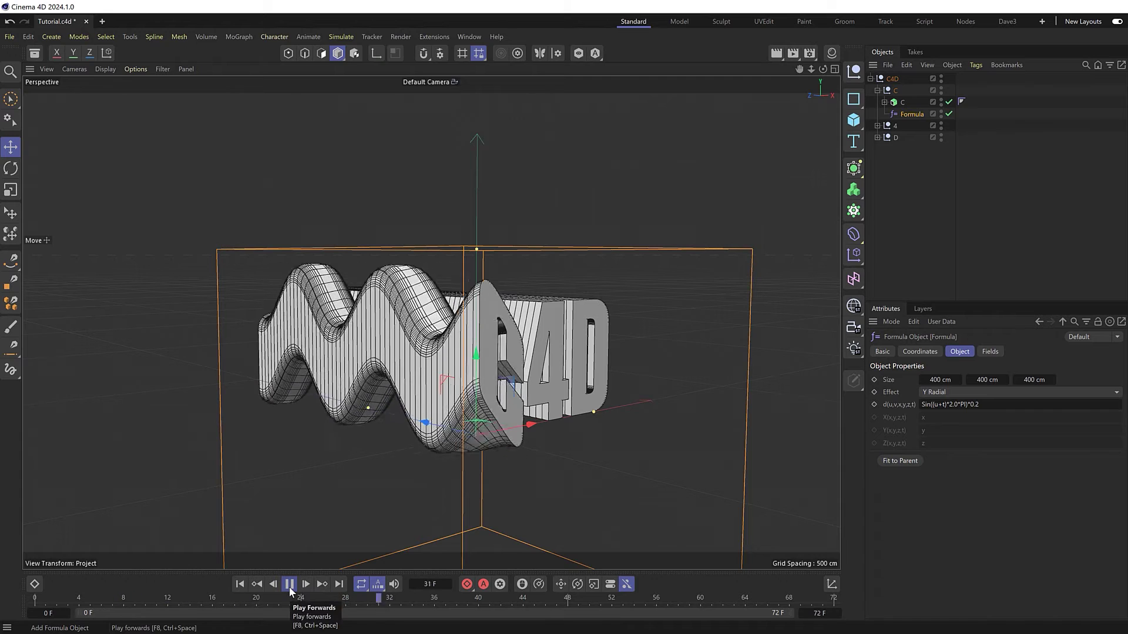
pyautogui.click(289, 584)
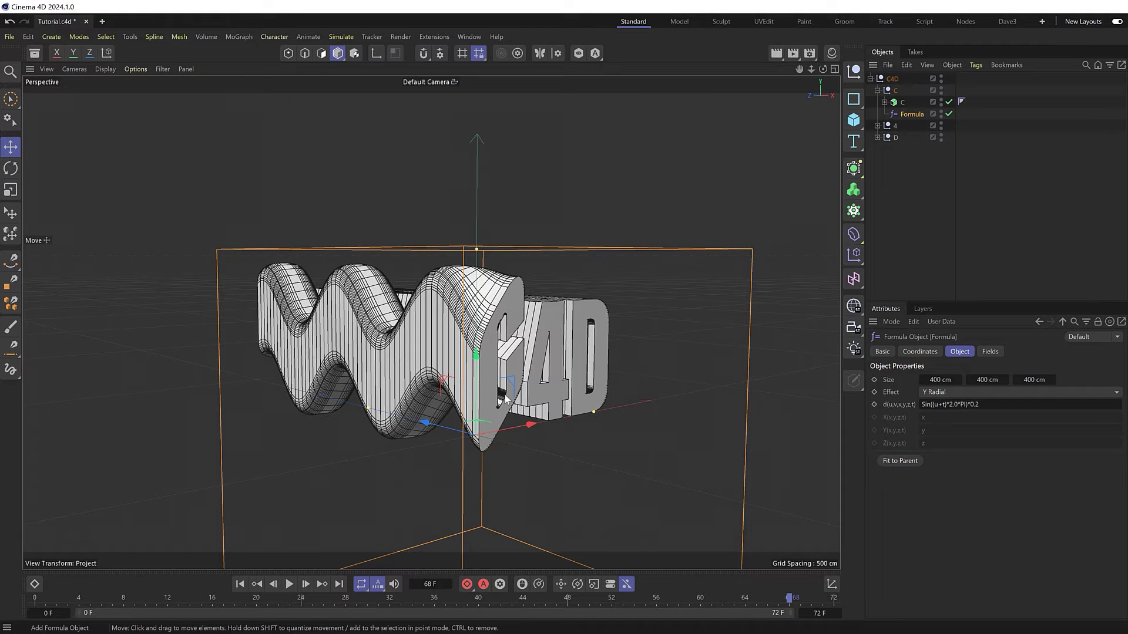
pyautogui.keyDown('alt'); pyautogui.moveTo(505, 400); pyautogui.dragTo(388, 385); pyautogui.keyUp('alt')
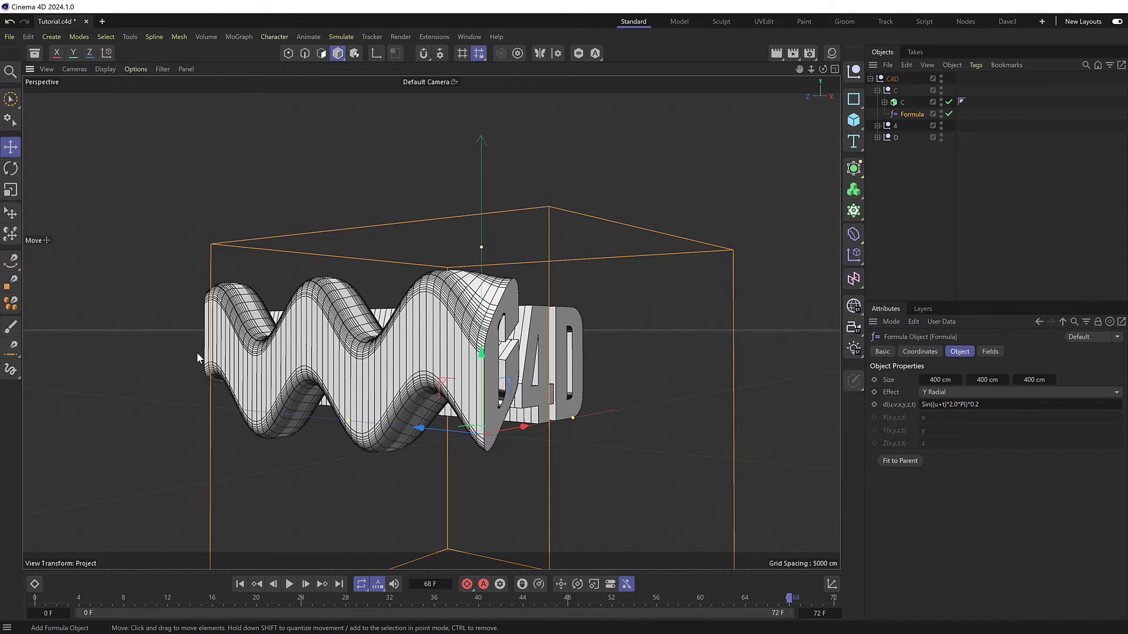
pyautogui.keyDown('alt'); pyautogui.moveTo(271, 350); pyautogui.dragTo(91, 345); pyautogui.keyUp('alt')
# Replay the wave and slide the Formula deformer along X back over the C
pyautogui.click(289, 584)
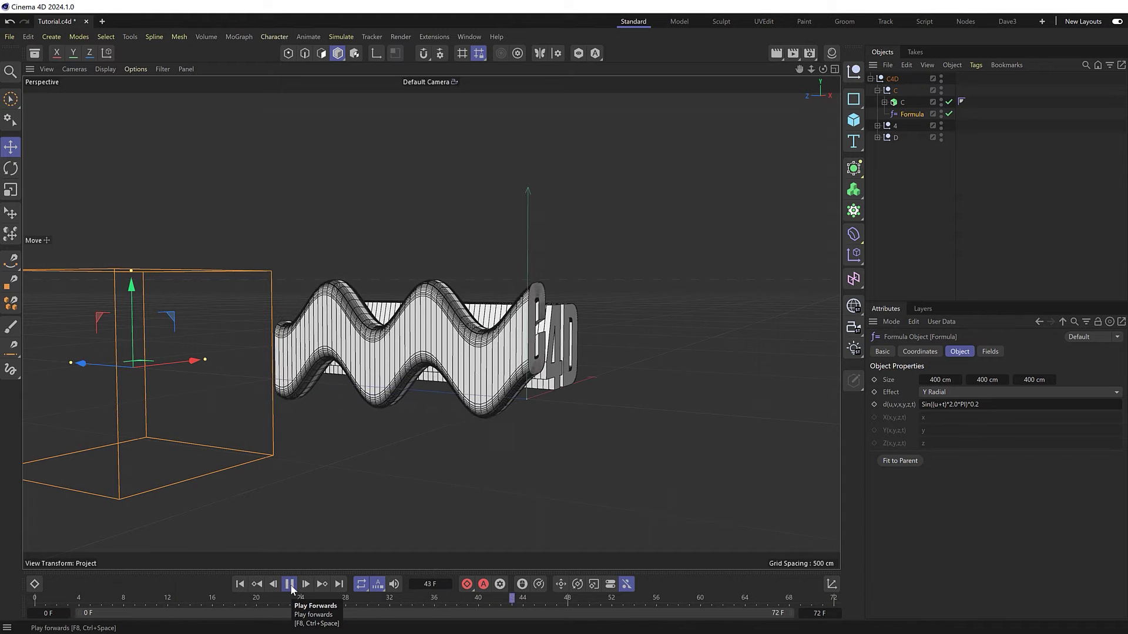
pyautogui.click(289, 585)
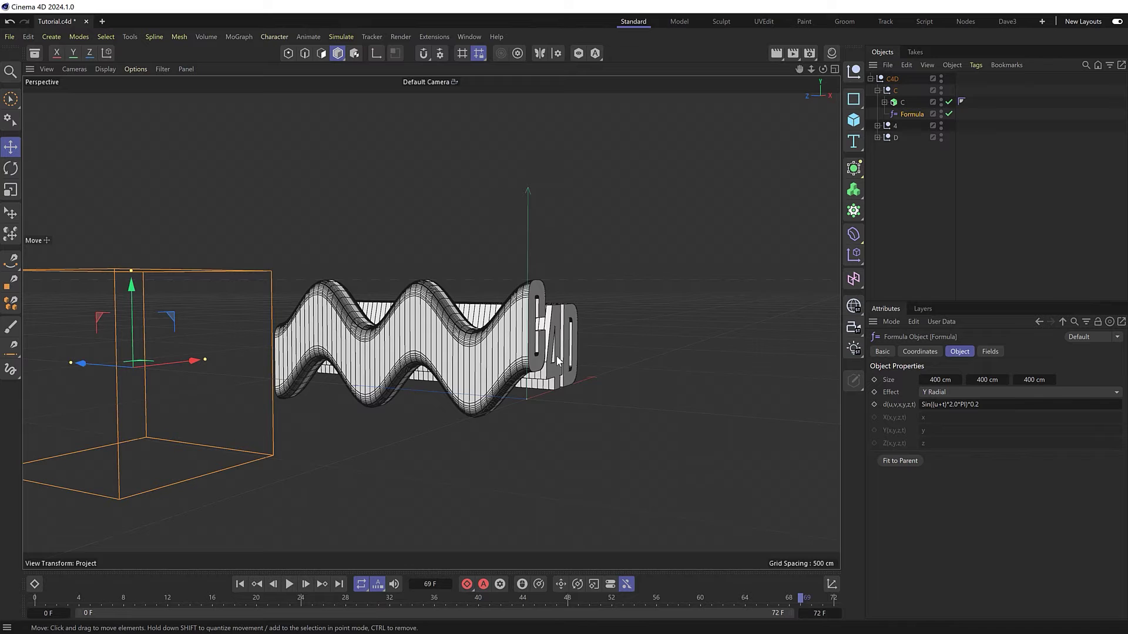
pyautogui.keyDown('alt'); pyautogui.moveTo(575, 344); pyautogui.dragTo(486, 351); pyautogui.keyUp('alt')
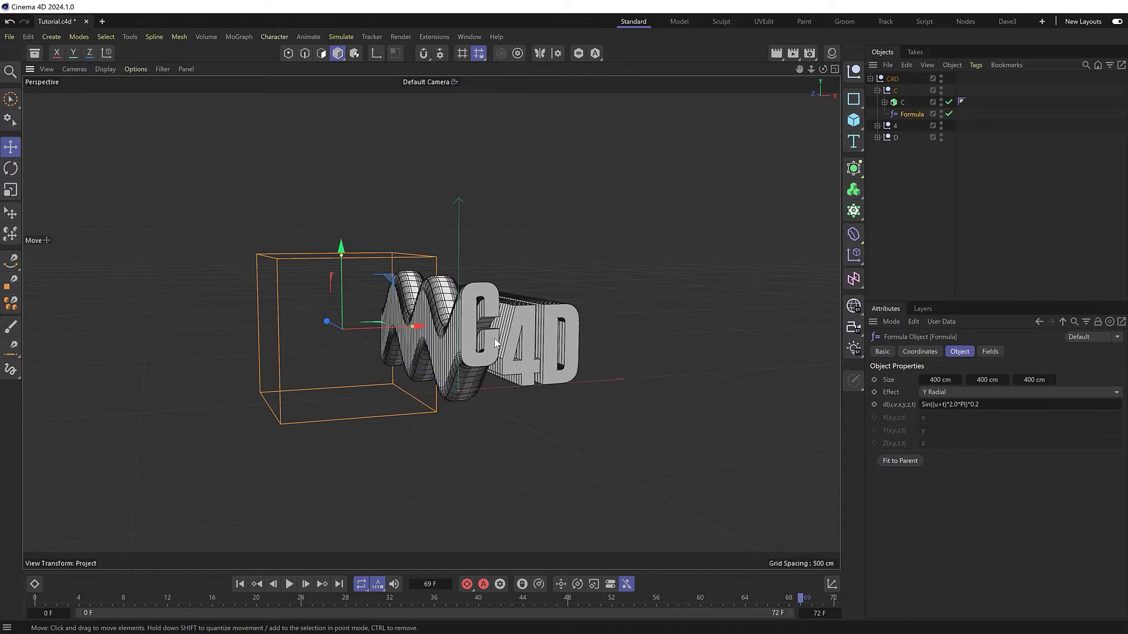
pyautogui.click(289, 585)
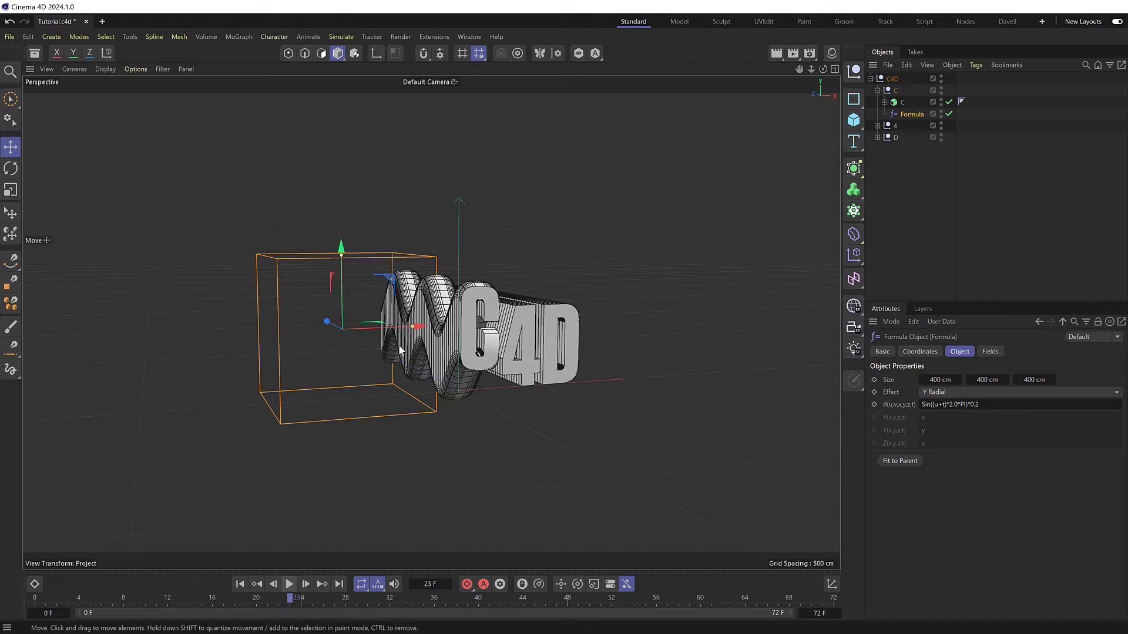
pyautogui.moveTo(396, 331); pyautogui.dragTo(117, 341)
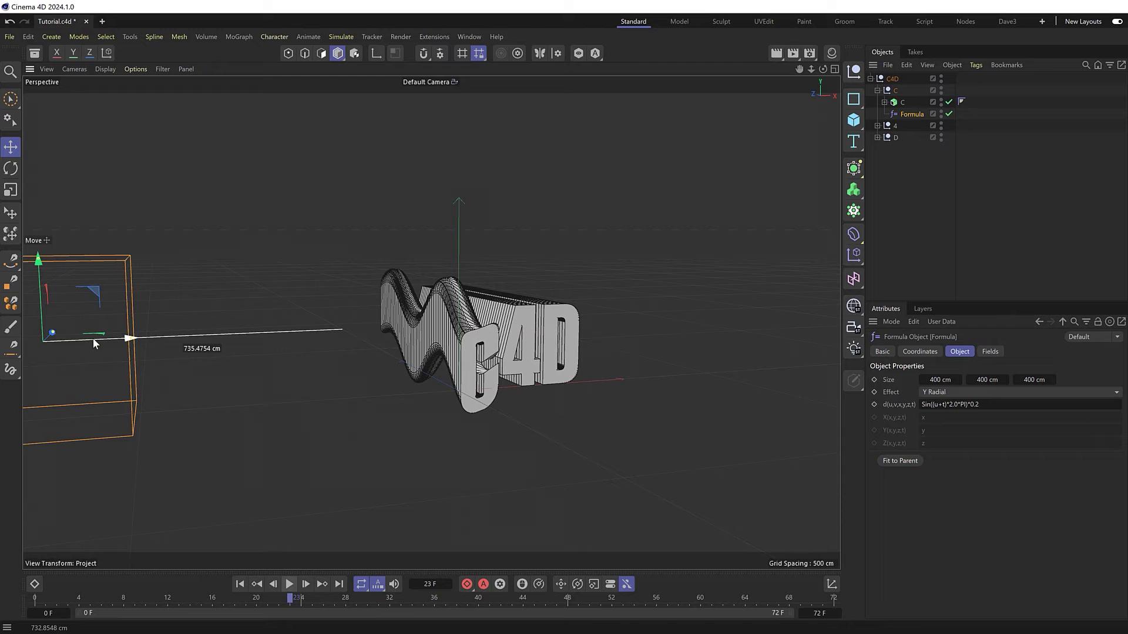
pyautogui.moveTo(94, 344); pyautogui.dragTo(422, 333)
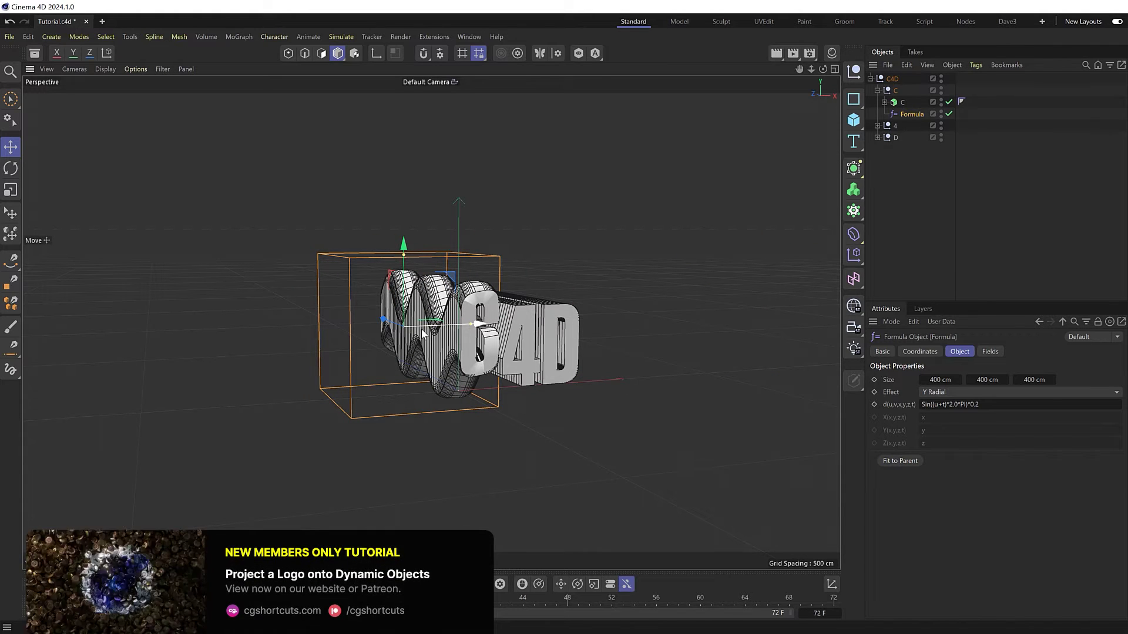
# In the Front view, move the Formula deformer left along X to line up with the C
pyautogui.middleClick(421, 332)
pyautogui.middleClick(650, 419)
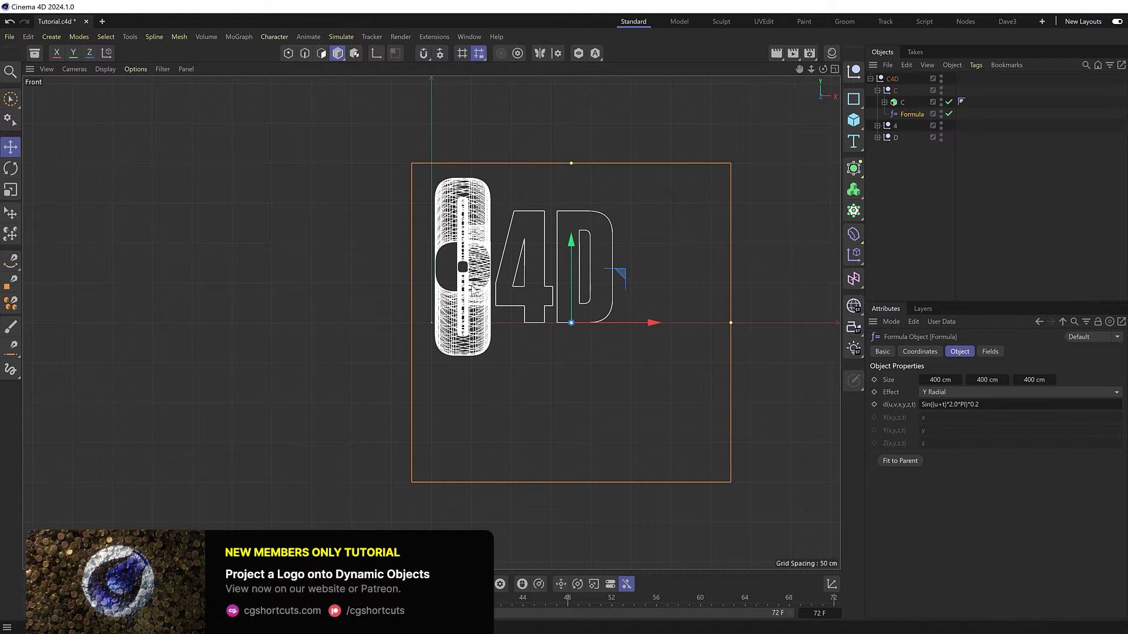
pyautogui.moveTo(651, 323); pyautogui.dragTo(541, 325)
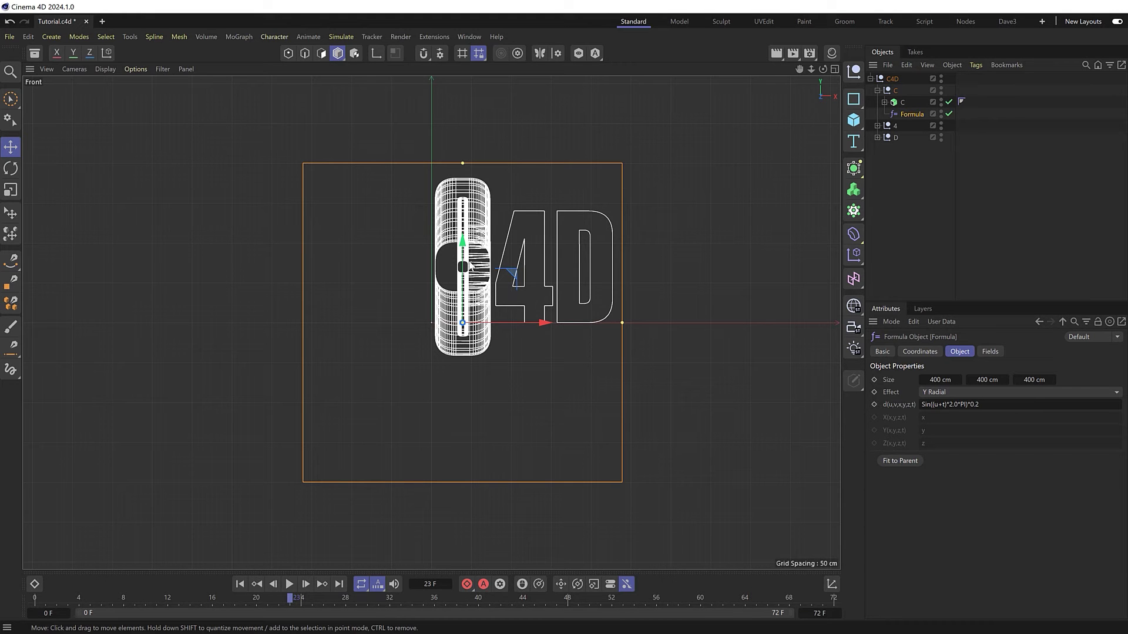
# Back in Perspective, check the wave and save incrementally as Tutorial_0001.c4d
pyautogui.middleClick(468, 281)
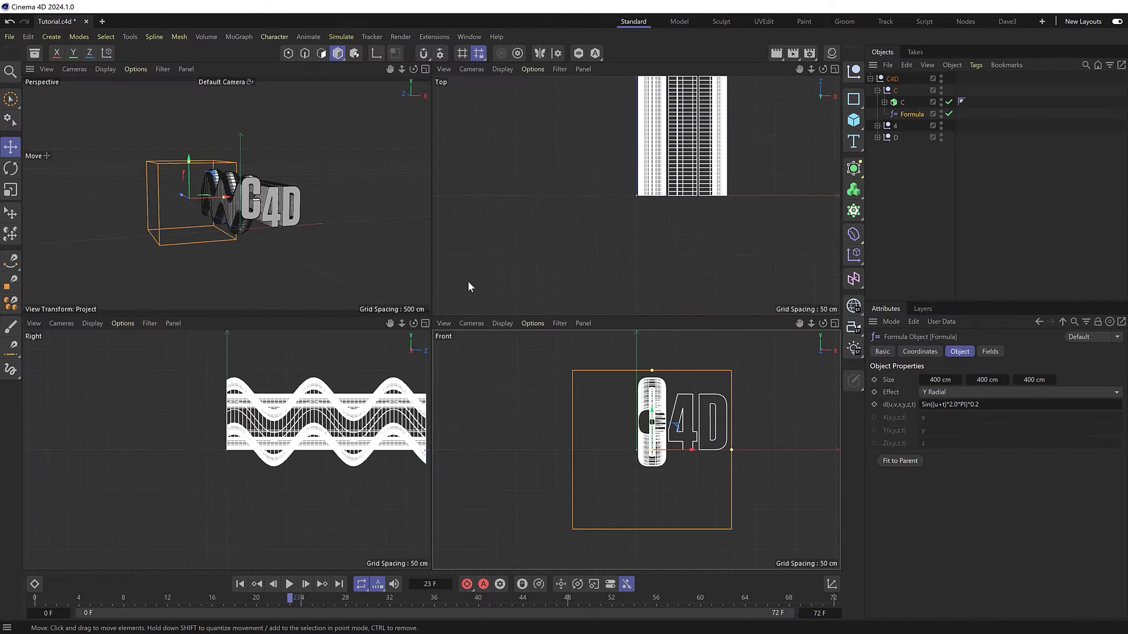
pyautogui.middleClick(249, 246)
pyautogui.click(289, 584)
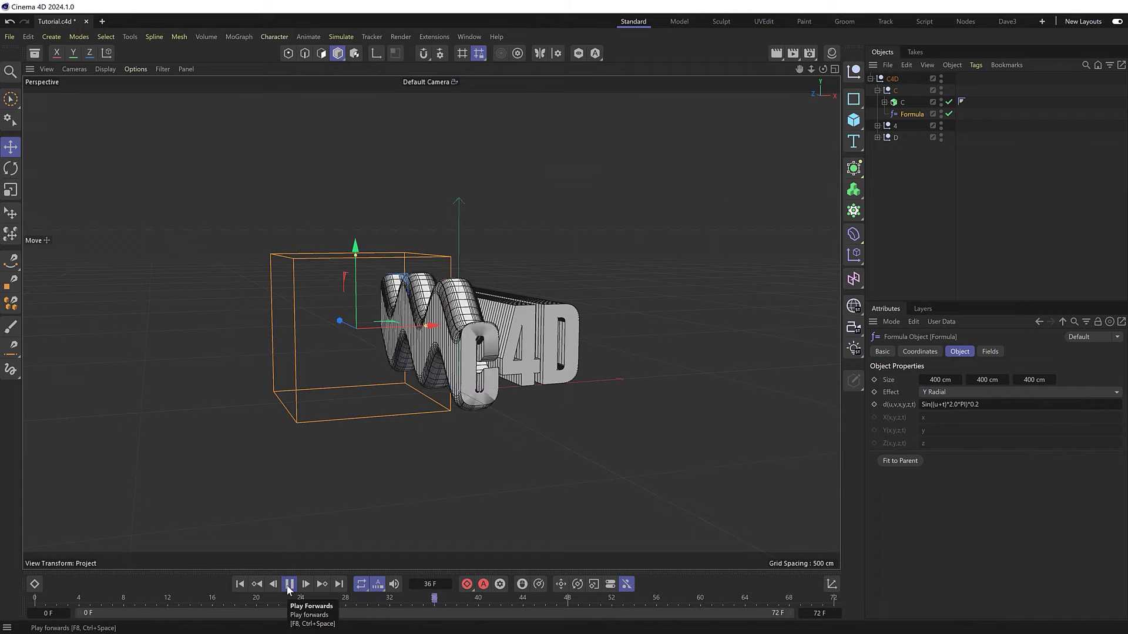
pyautogui.click(289, 583)
pyautogui.hotkey('ctrl', 'alt', 's')
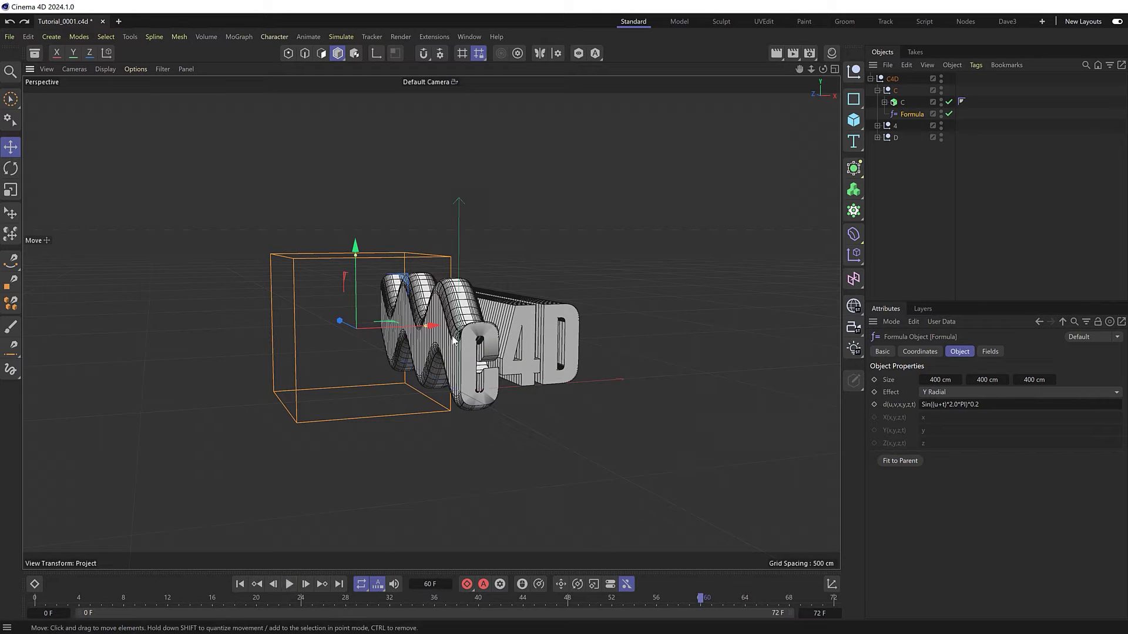
pyautogui.scroll(3, 452, 353)
# Raise the formula's frequency from 2.0 to 5.0 and preview the wave
pyautogui.keyDown('alt'); pyautogui.moveTo(451, 364); pyautogui.dragTo(510, 368); pyautogui.keyUp('alt')
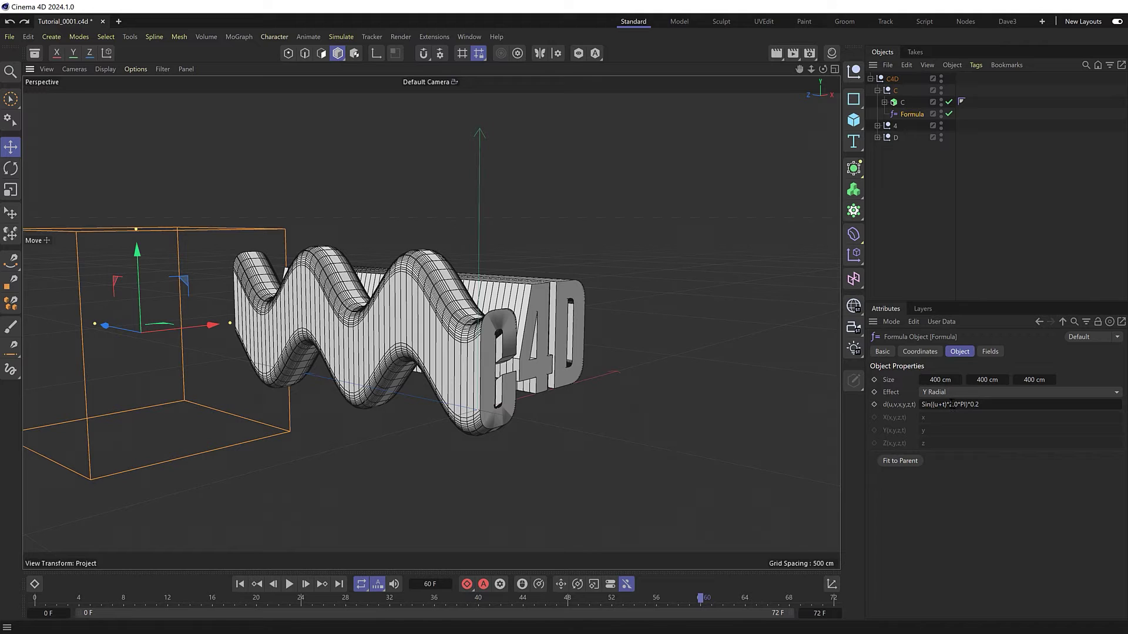
pyautogui.click(950, 404)
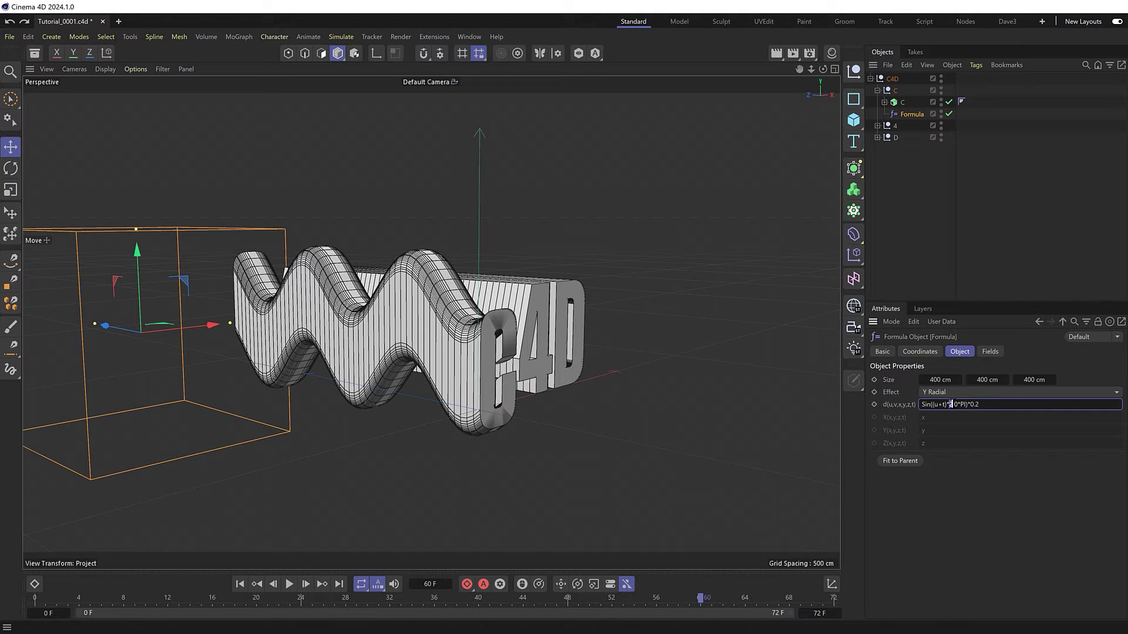
pyautogui.press('Return')
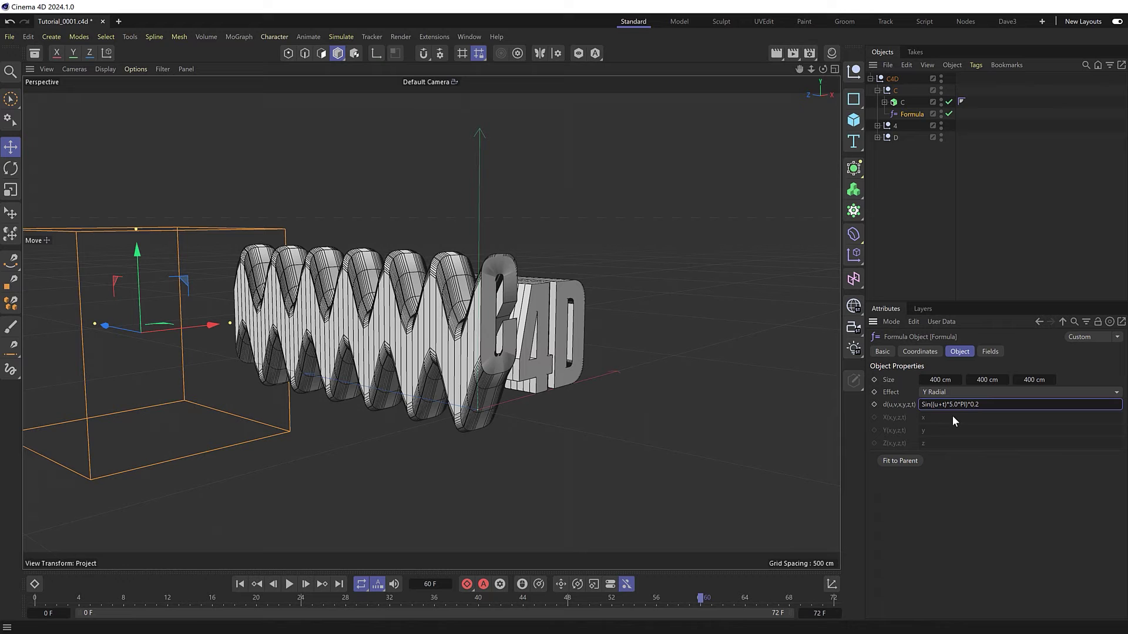
pyautogui.keyDown('alt'); pyautogui.moveTo(439, 358); pyautogui.dragTo(349, 355); pyautogui.keyUp('alt')
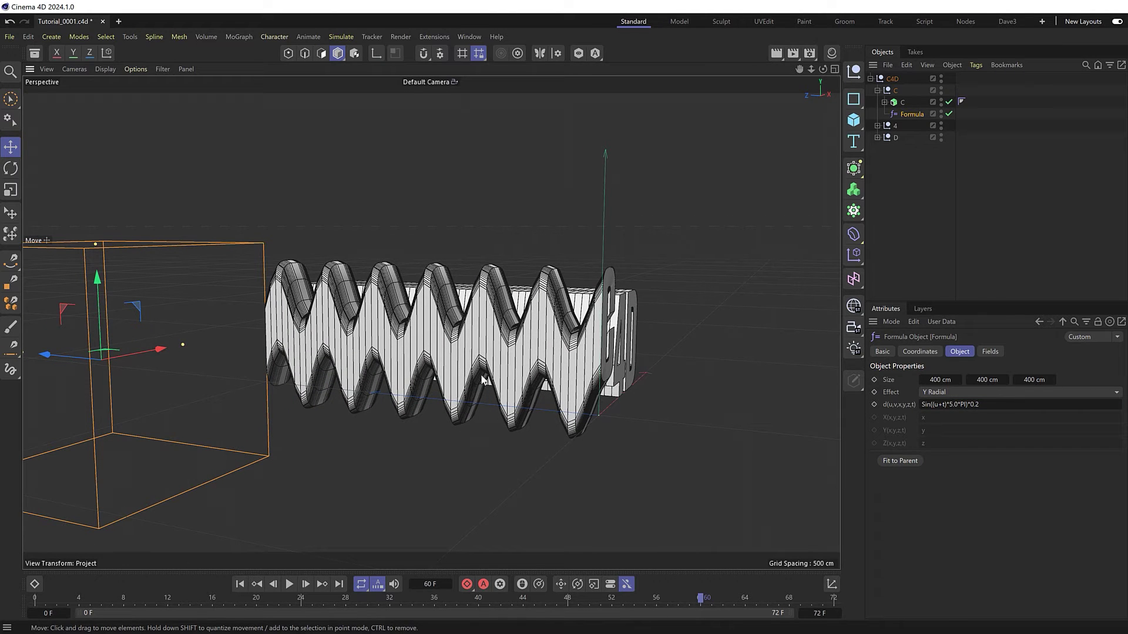
pyautogui.click(289, 585)
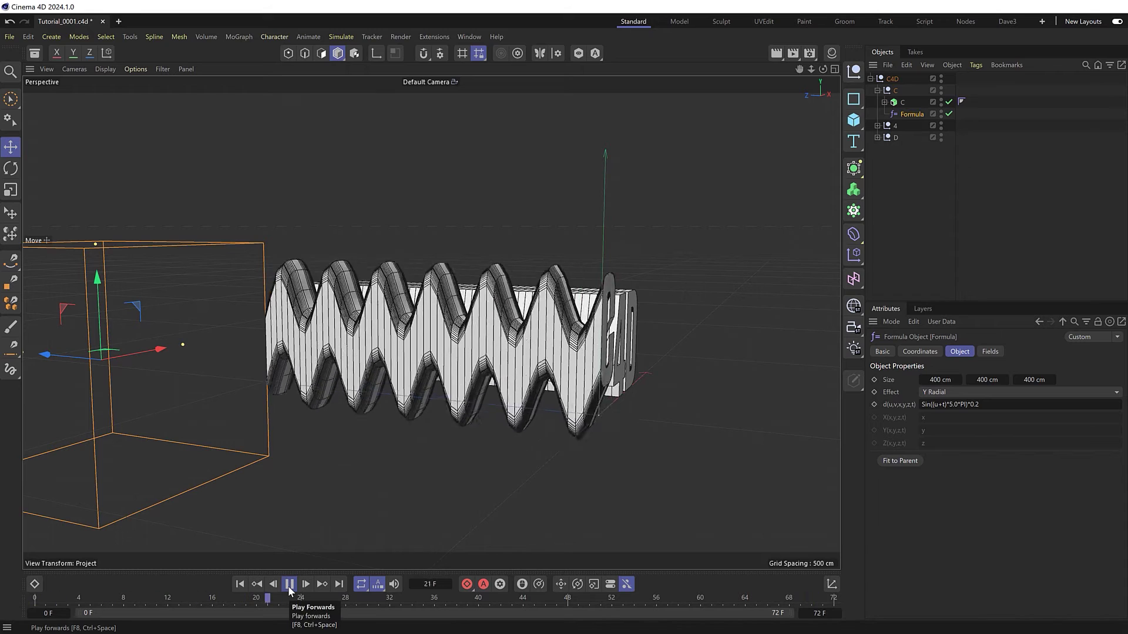
pyautogui.click(289, 584)
pyautogui.keyDown('alt'); pyautogui.moveTo(511, 465); pyautogui.dragTo(503, 414); pyautogui.keyUp('alt')
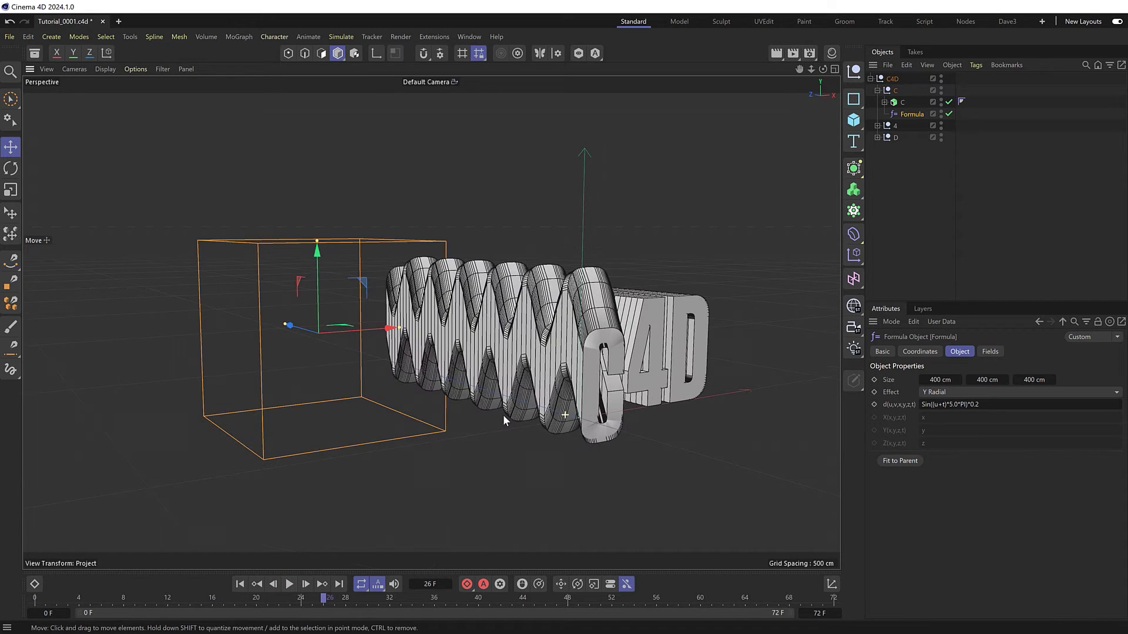
pyautogui.click(290, 585)
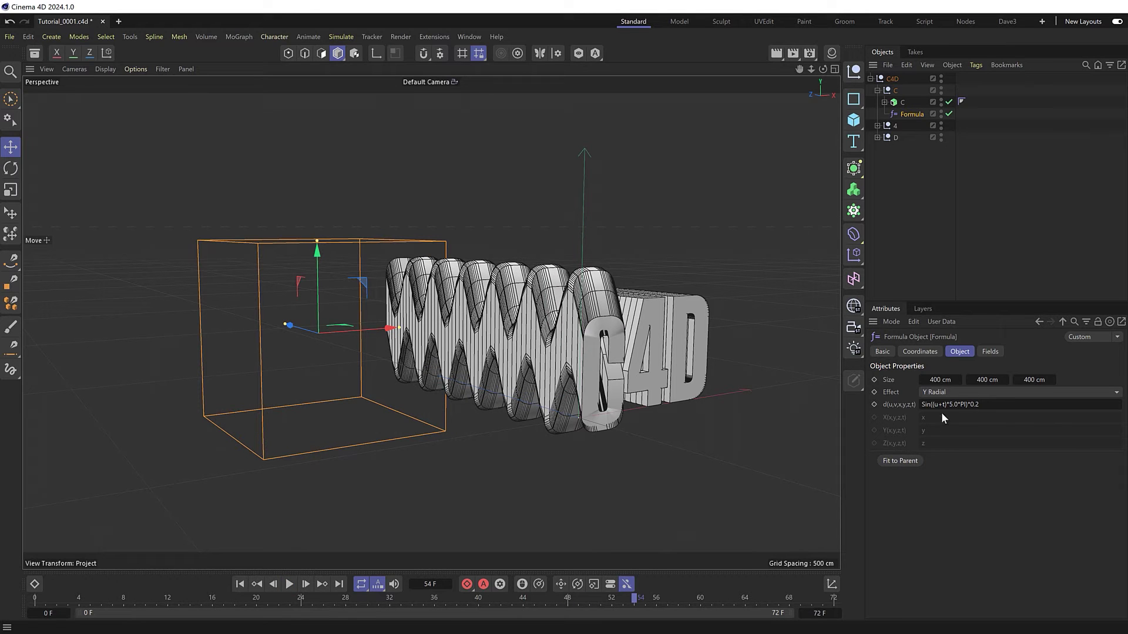
# Set the frequency to 1 for Sin((u+t)*1*PI)*0.2 and replay the broad wave
pyautogui.click(956, 404)
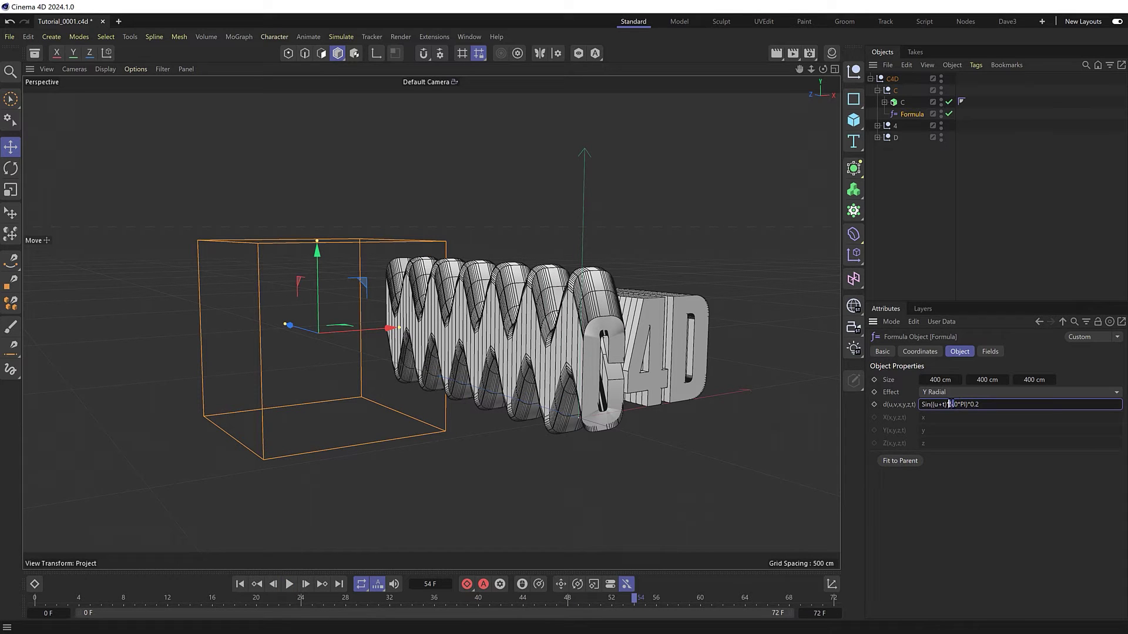
pyautogui.press('BackSpace')
pyautogui.press('BackSpace')
pyautogui.press('Return')
pyautogui.keyDown('alt'); pyautogui.moveTo(597, 402); pyautogui.dragTo(557, 422); pyautogui.keyUp('alt')
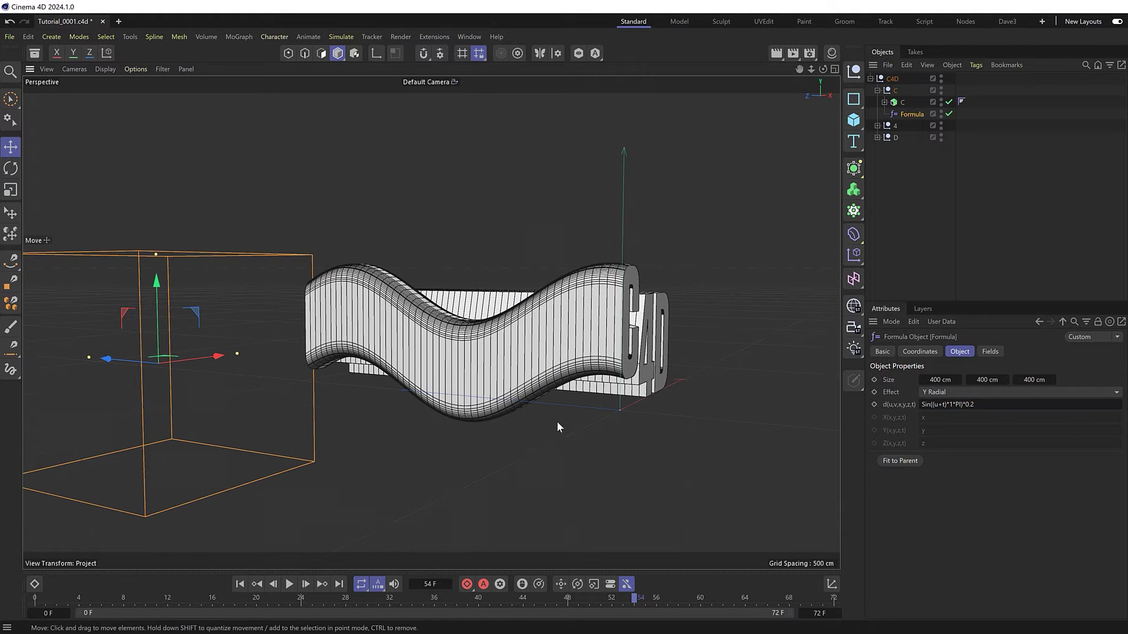
pyautogui.click(290, 584)
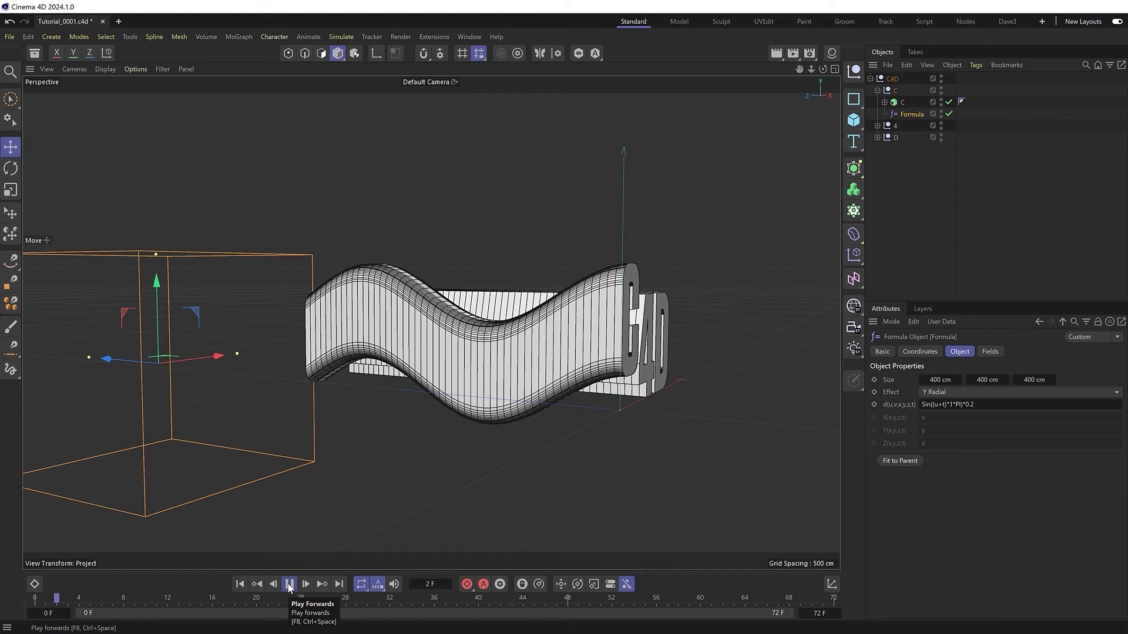
pyautogui.click(290, 584)
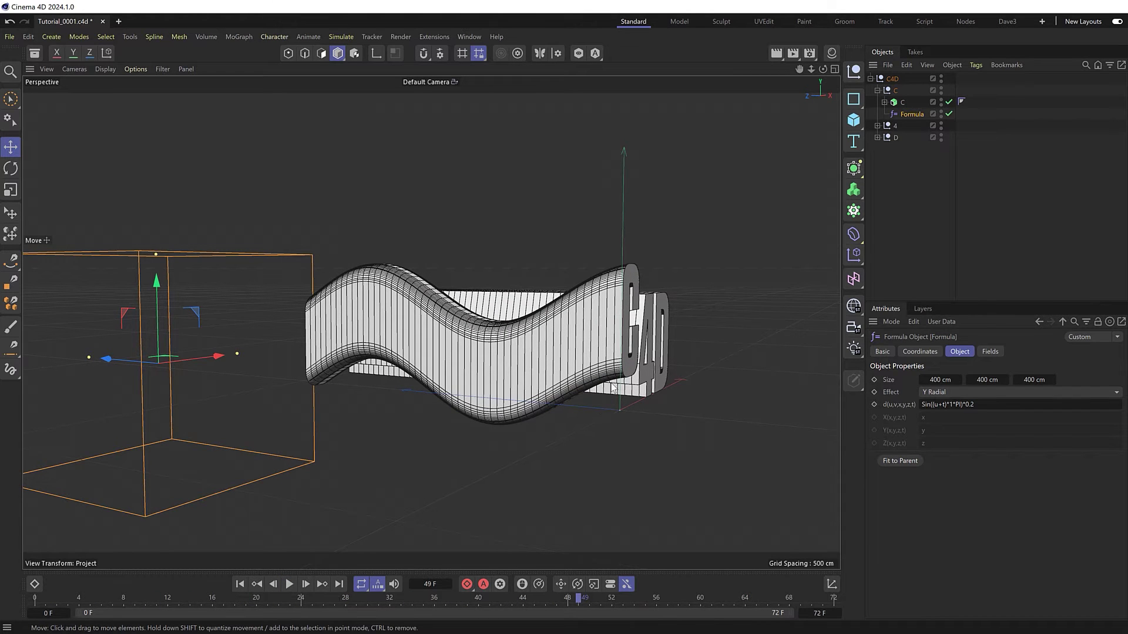
pyautogui.scroll(2, 646, 389)
pyautogui.keyDown('alt'); pyautogui.moveTo(645, 387); pyautogui.dragTo(595, 407); pyautogui.keyUp('alt')
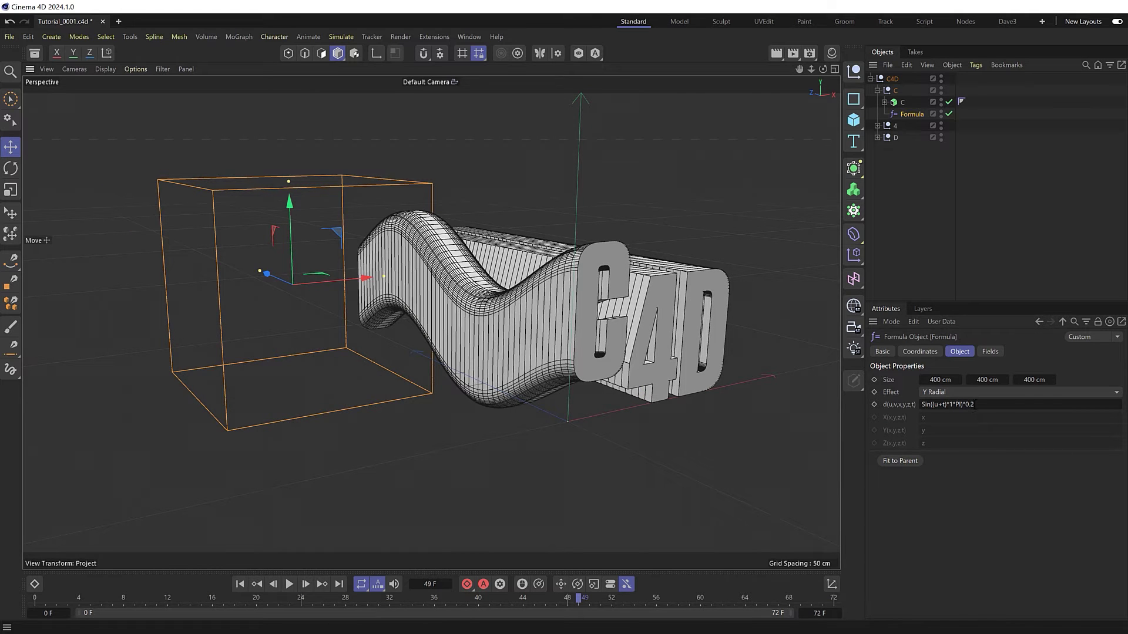
# Change the formula's amplitude multiplier to 1 and preview the taller wave
pyautogui.click(973, 405)
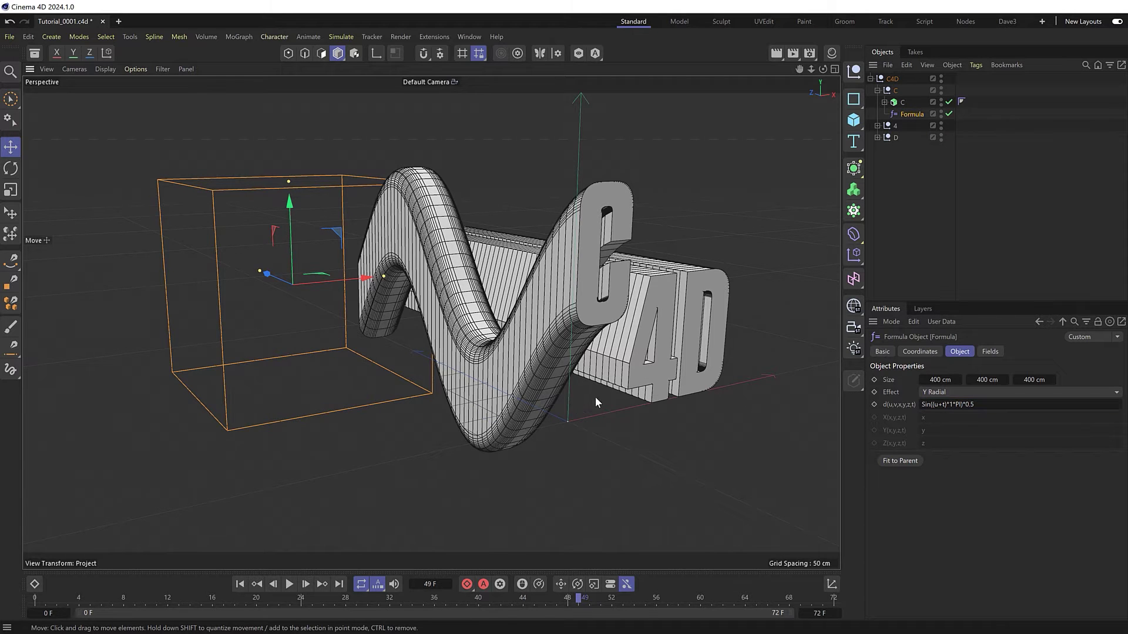
pyautogui.keyDown('alt'); pyautogui.moveTo(595, 396); pyautogui.dragTo(591, 439); pyautogui.keyUp('alt')
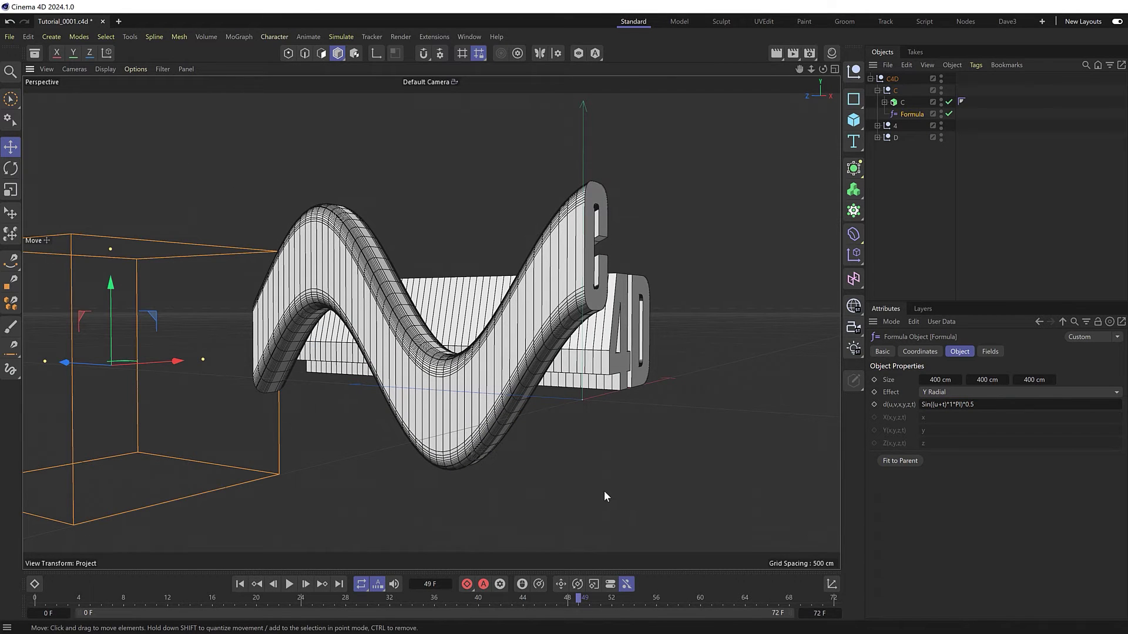
pyautogui.click(289, 585)
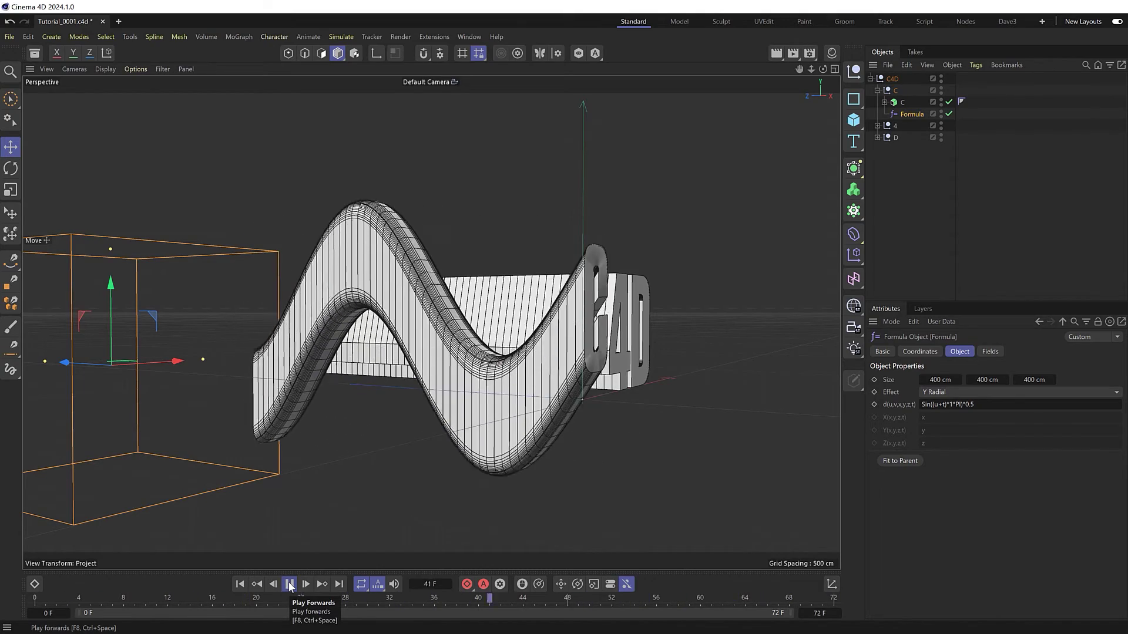
pyautogui.click(290, 584)
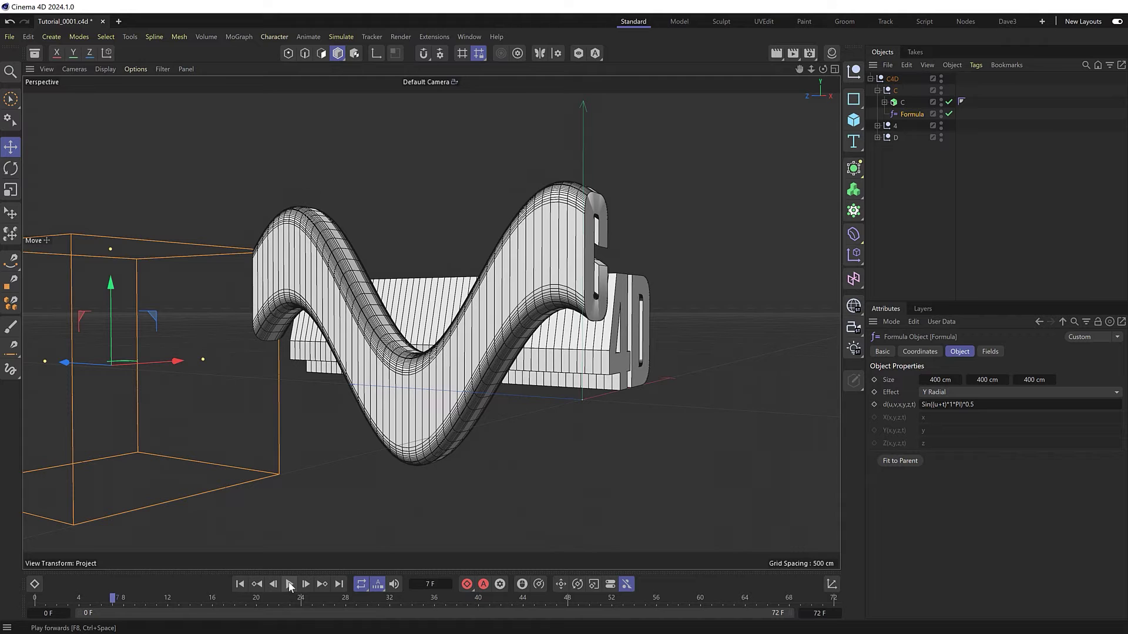
pyautogui.click(973, 405)
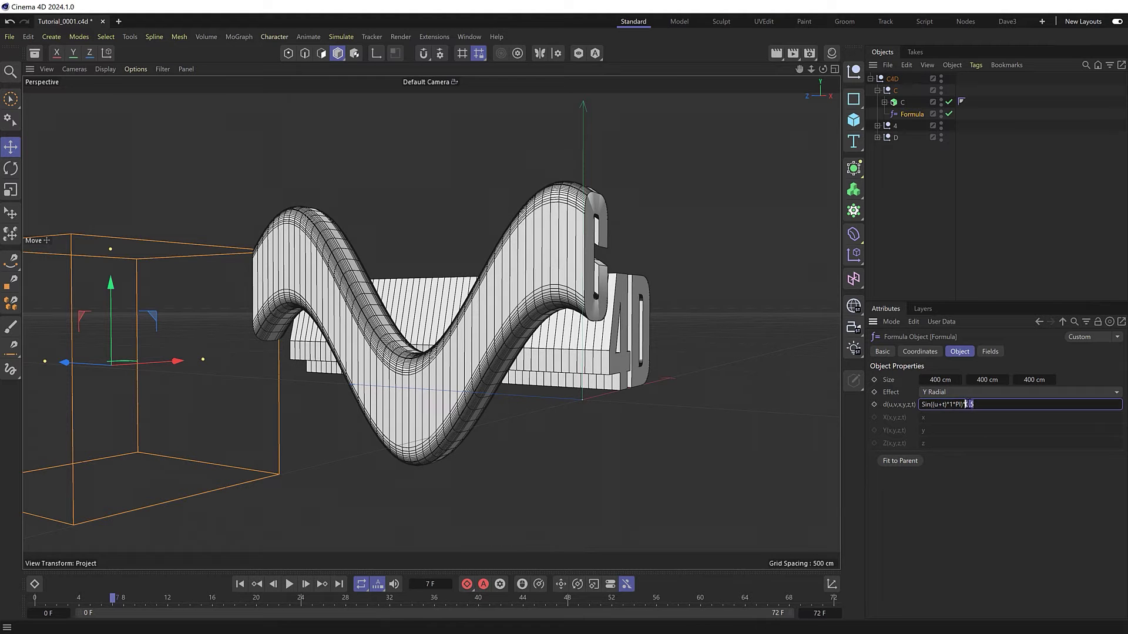
pyautogui.write('1')
pyautogui.press('Return')
pyautogui.click(289, 585)
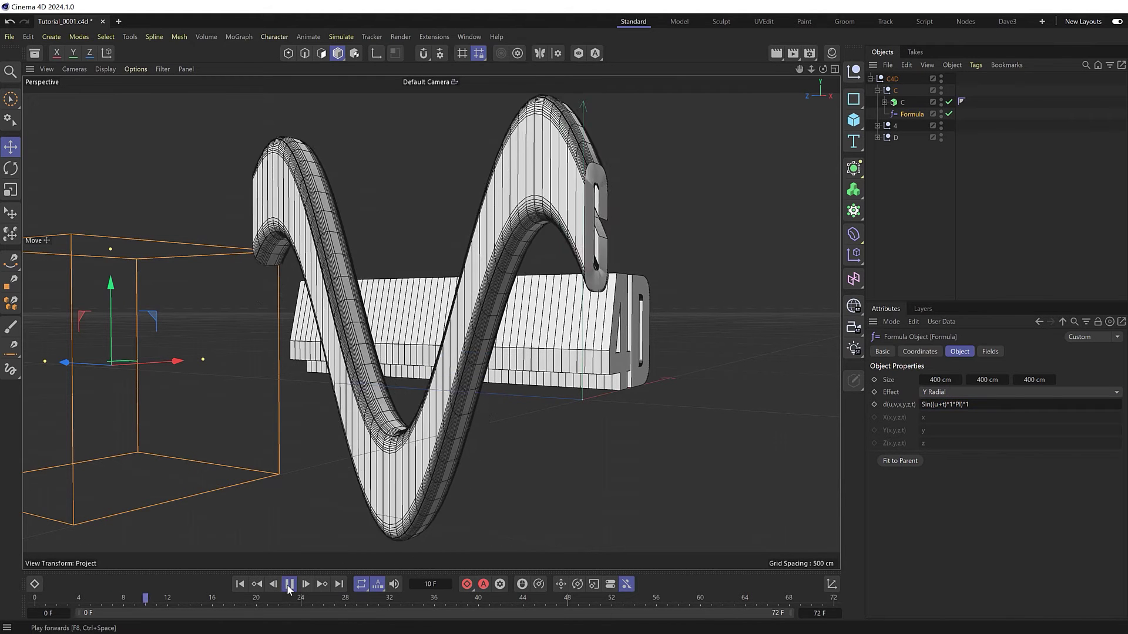
pyautogui.click(289, 588)
# Set the amplitude multiplier back to 0.2 and play the gentler wave
pyautogui.click(969, 405)
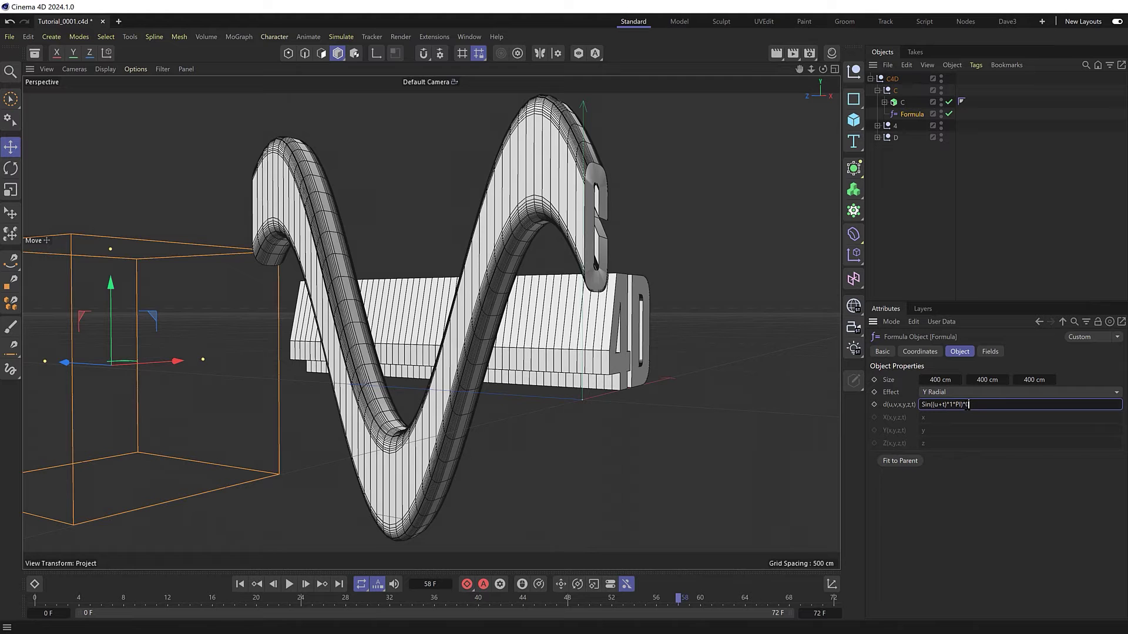
pyautogui.press('Return')
pyautogui.keyDown('alt'); pyautogui.moveTo(675, 411); pyautogui.dragTo(542, 443); pyautogui.keyUp('alt')
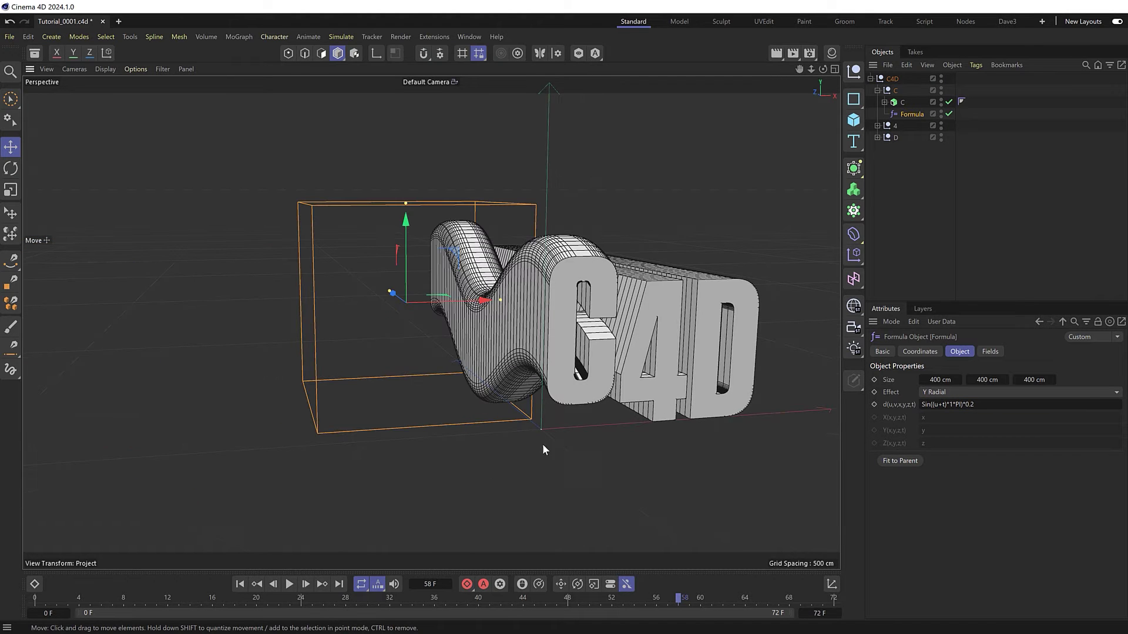
pyautogui.click(289, 585)
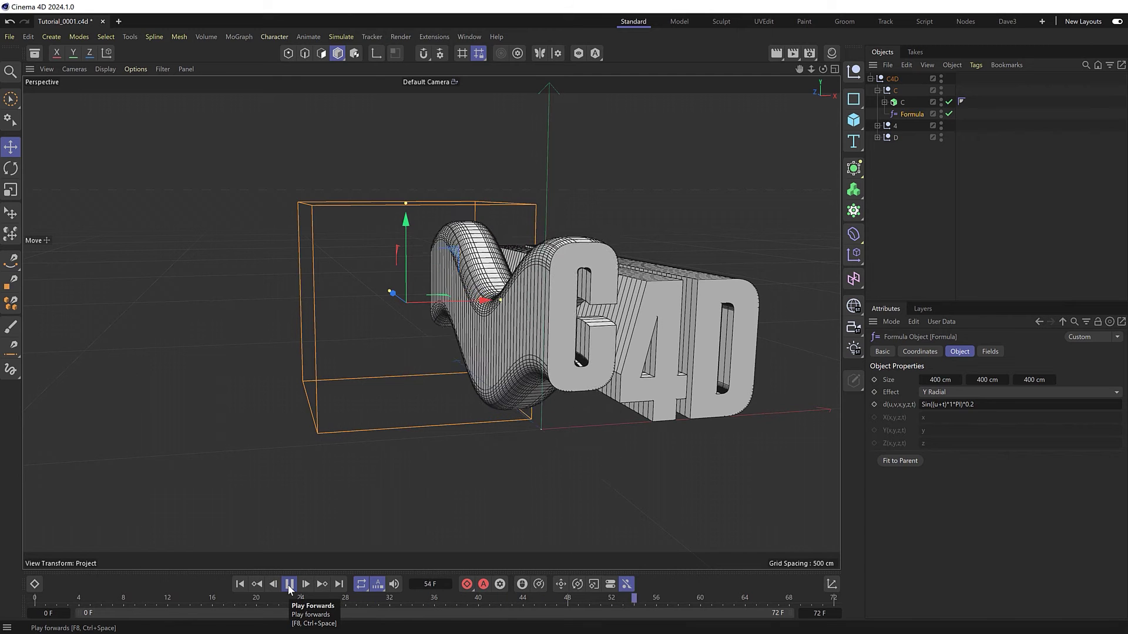
# Check the wave at frames 4 and 53, then open Project Settings with Ctrl+D
pyautogui.click(288, 585)
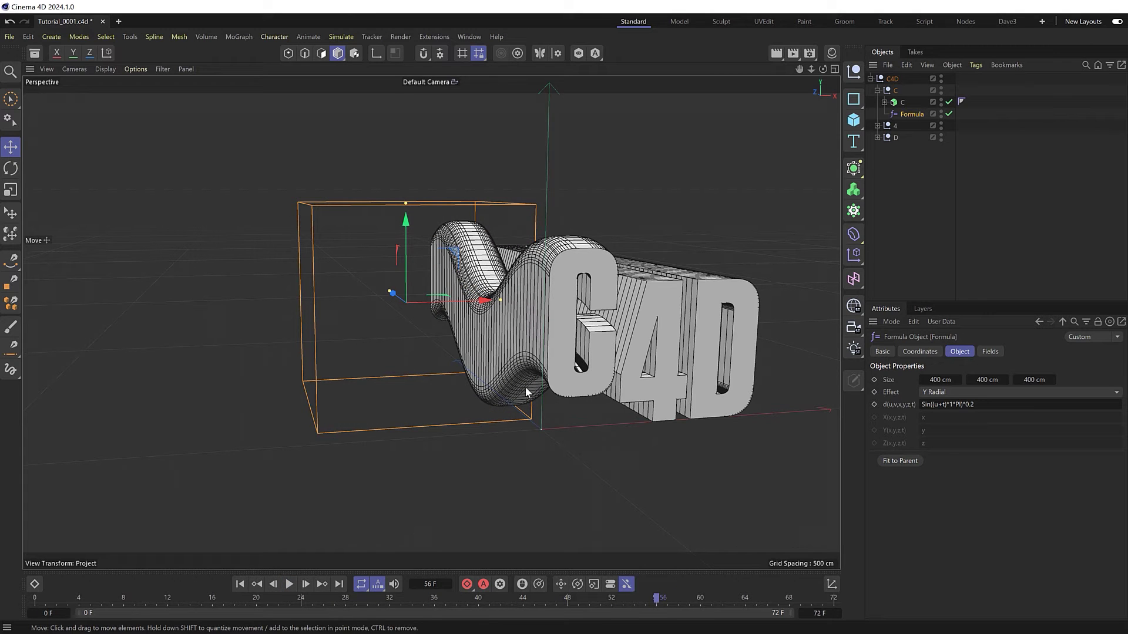
pyautogui.keyDown('alt'); pyautogui.moveTo(525, 388); pyautogui.dragTo(620, 368); pyautogui.keyUp('alt')
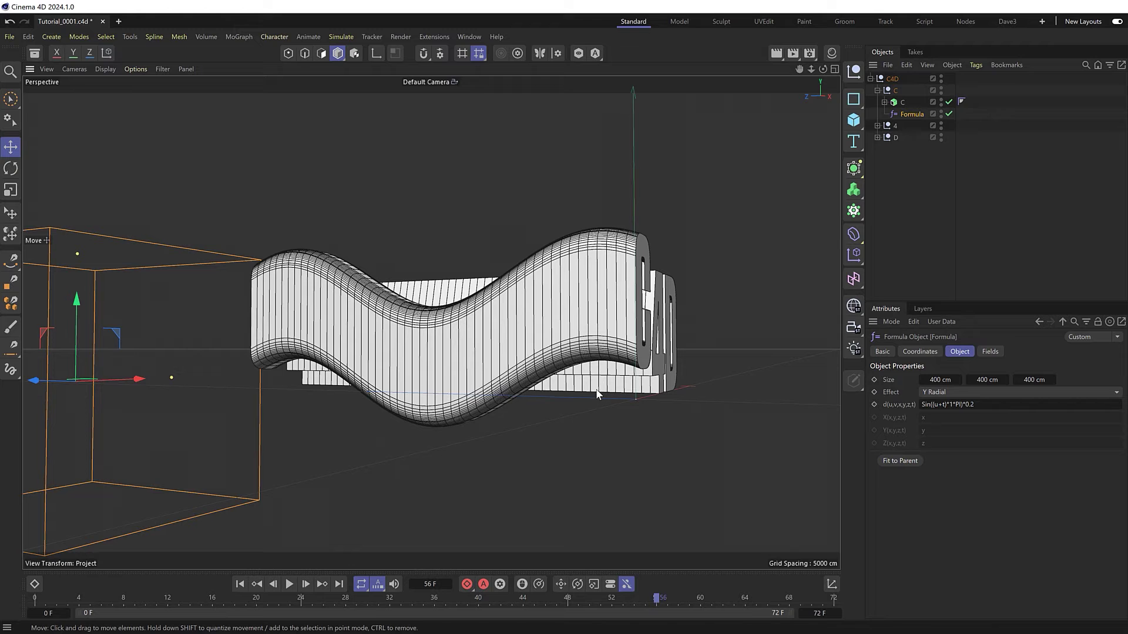
pyautogui.moveTo(253, 599); pyautogui.dragTo(334, 599)
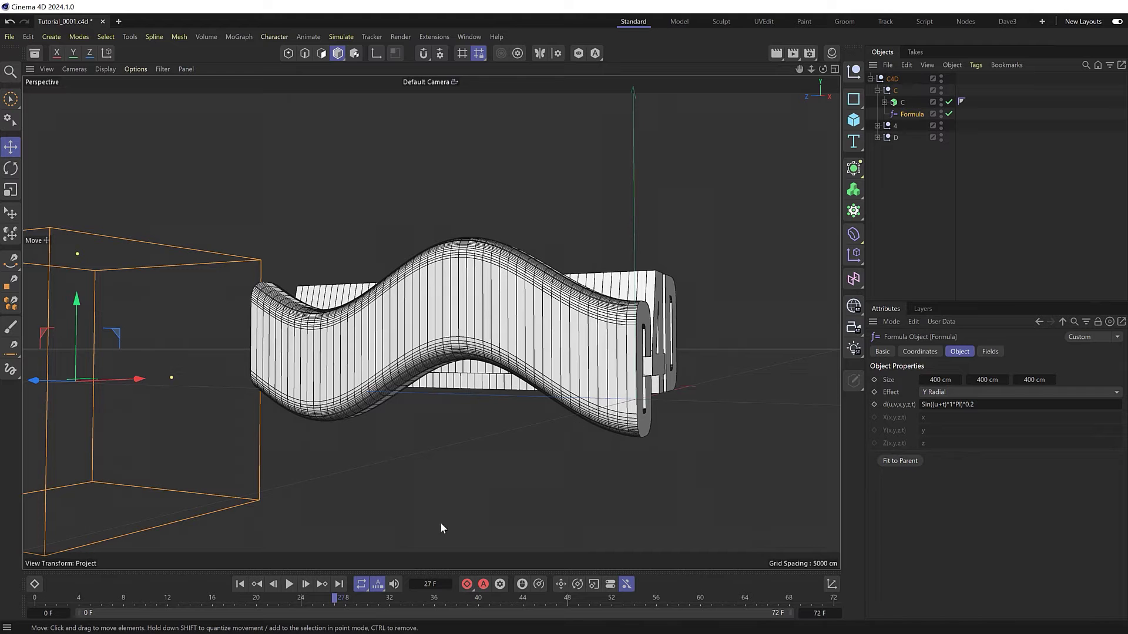
pyautogui.moveTo(335, 599); pyautogui.dragTo(622, 602)
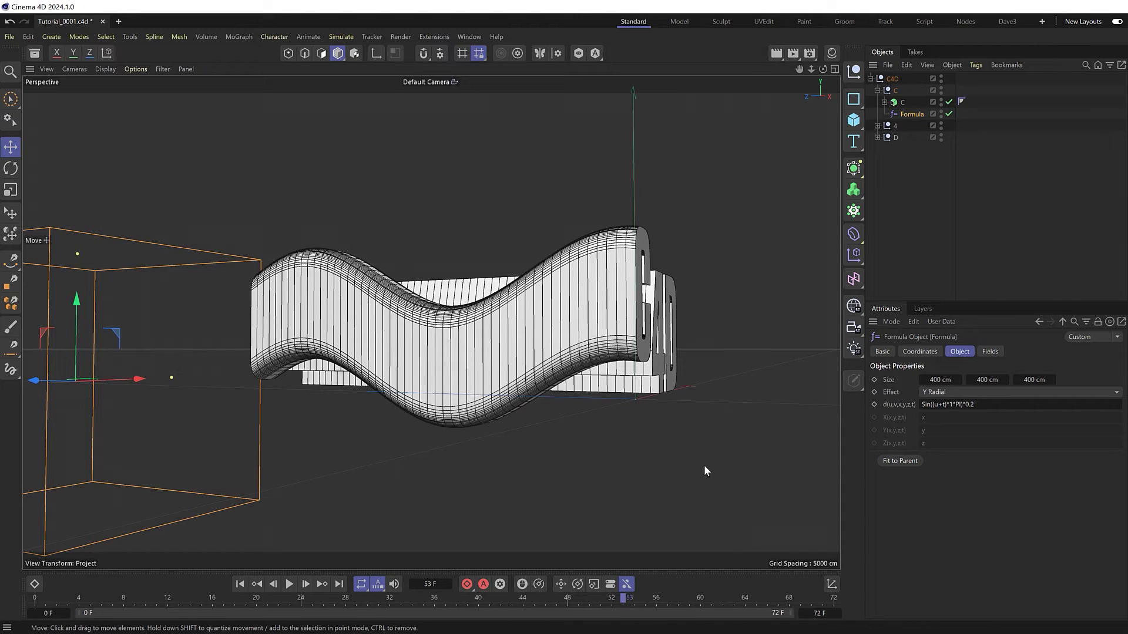
pyautogui.hotkey('ctrl', 'd')
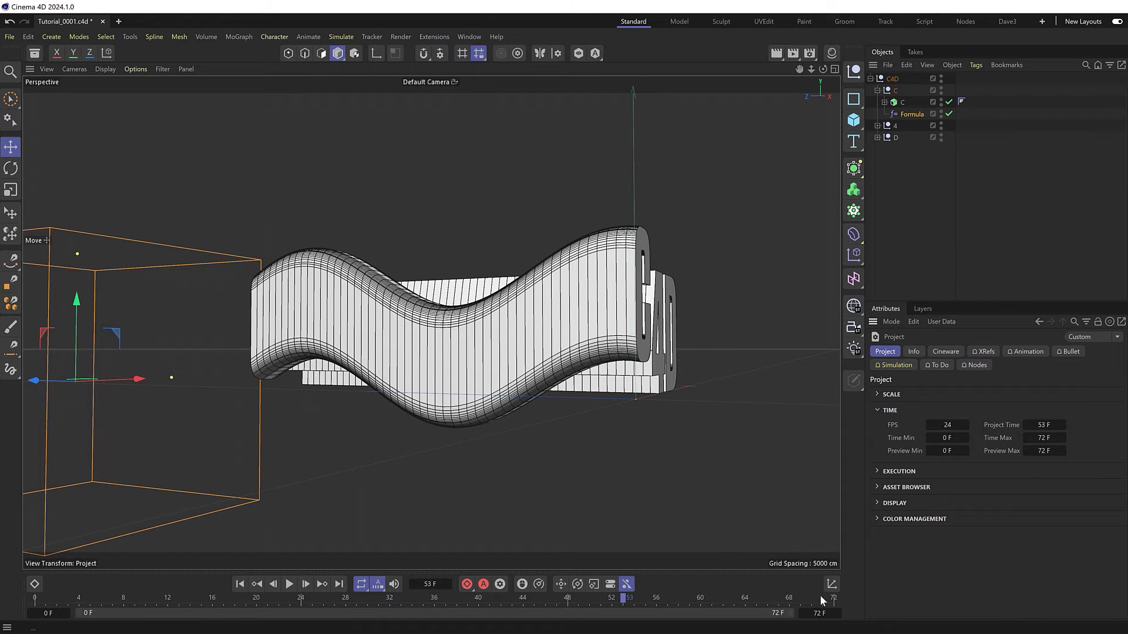
# Set the animation's end frame to 48
pyautogui.click(816, 613)
pyautogui.write('48')
pyautogui.press('Return')
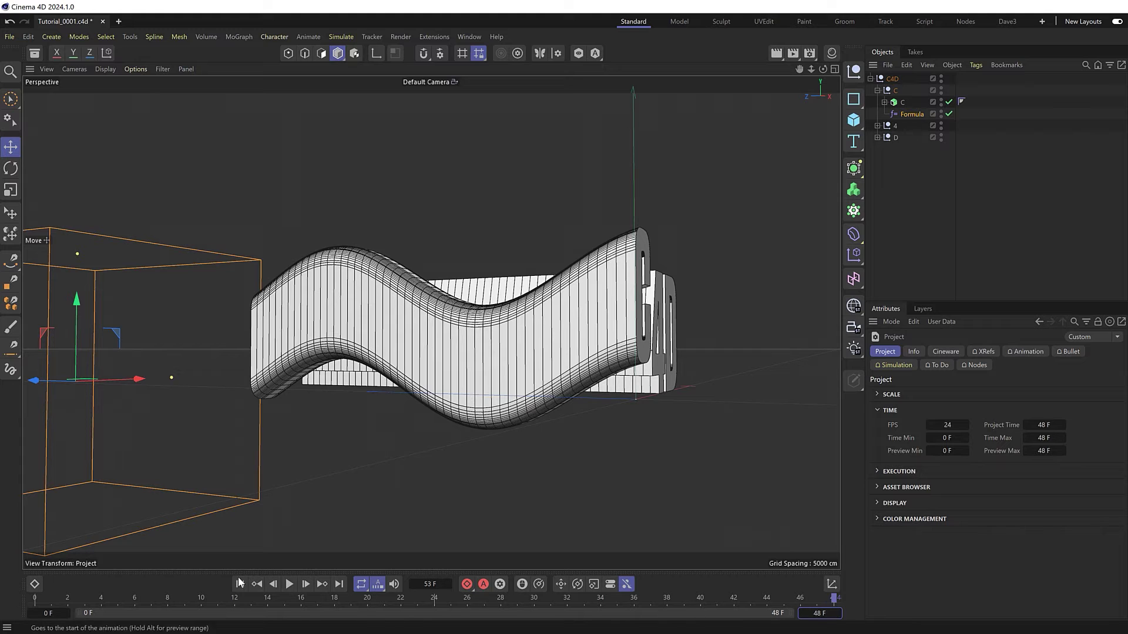
# Play the shortened animation, then orbit the view closer to the text's front
pyautogui.click(289, 584)
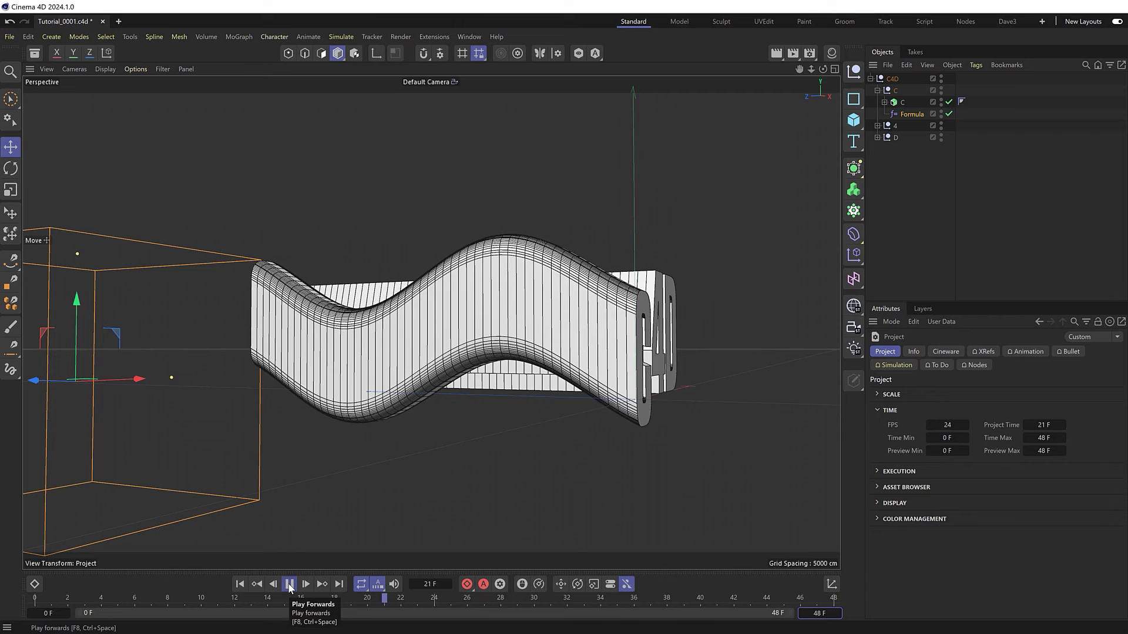
pyautogui.click(289, 584)
pyautogui.scroll(2, 545, 397)
pyautogui.keyDown('alt'); pyautogui.moveTo(545, 397); pyautogui.dragTo(411, 293); pyautogui.keyUp('alt')
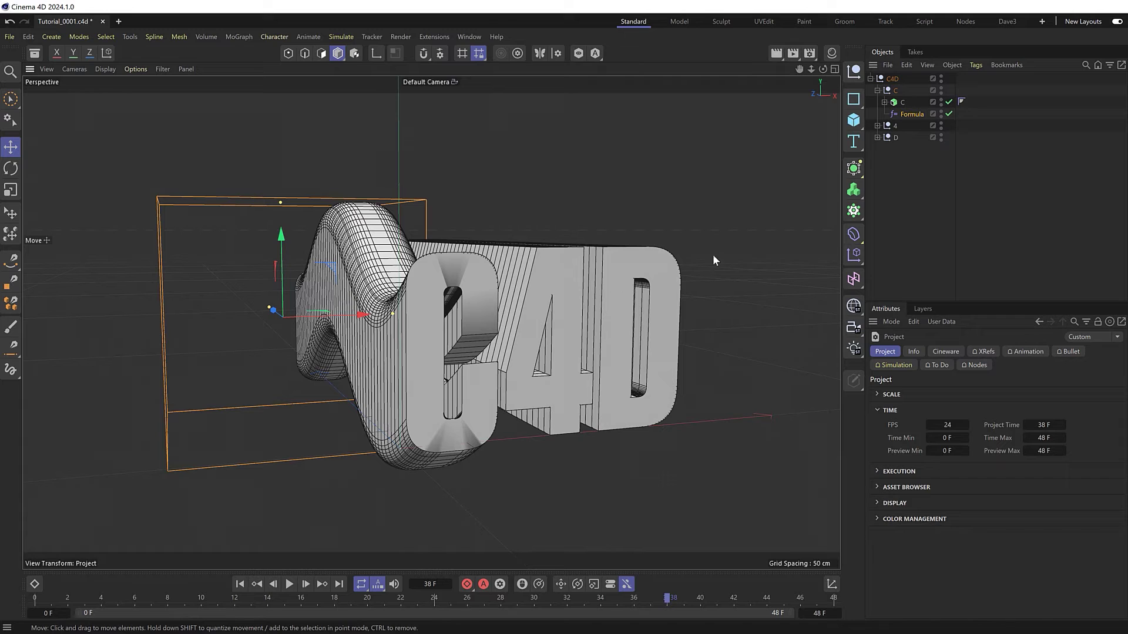
# Copy the Formula deformer under the 4 and D letters
pyautogui.click(877, 125)
pyautogui.click(877, 149)
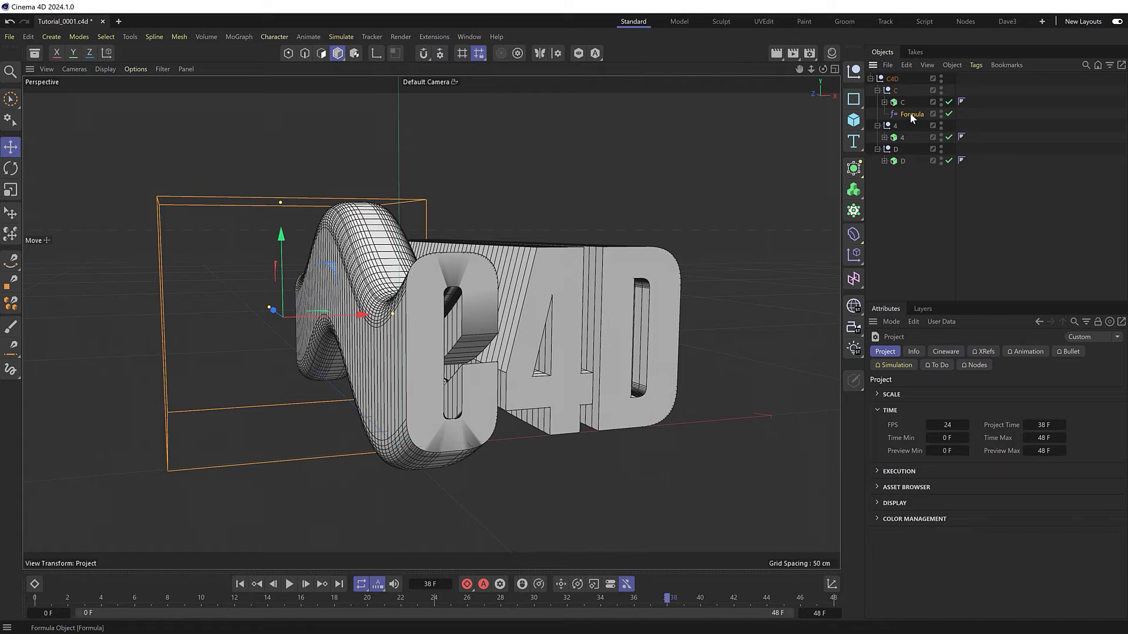
pyautogui.moveTo(911, 114); pyautogui.dragTo(908, 184)
pyautogui.keyDown('alt'); pyautogui.moveTo(529, 352); pyautogui.dragTo(592, 385); pyautogui.keyUp('alt')
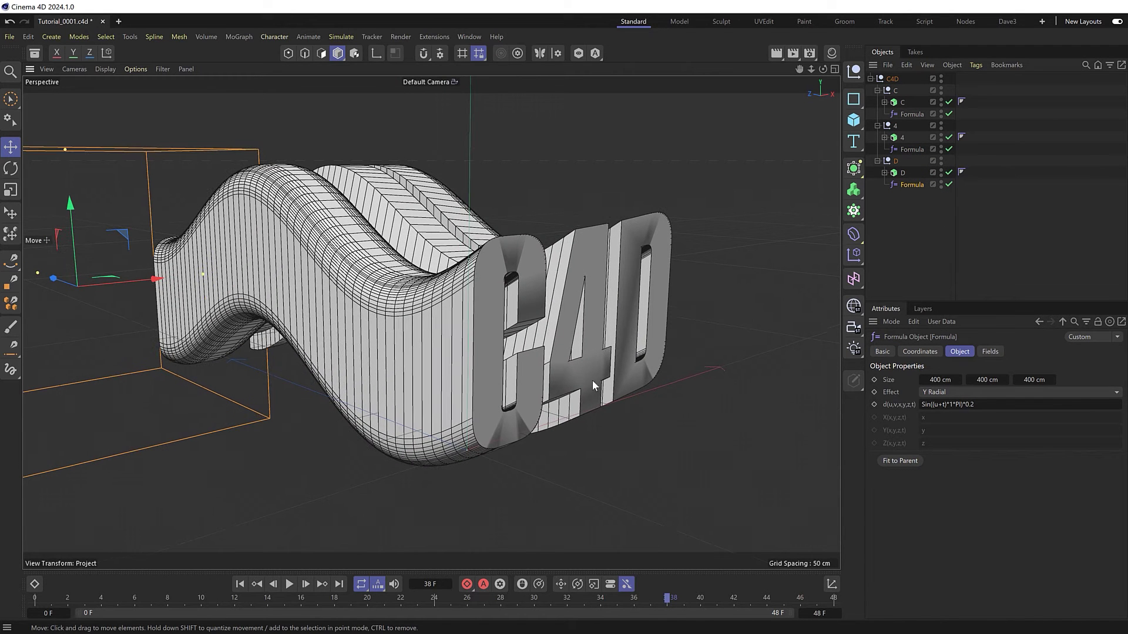
# Play the animation from a near-front angle to see all three letters waving
pyautogui.click(289, 584)
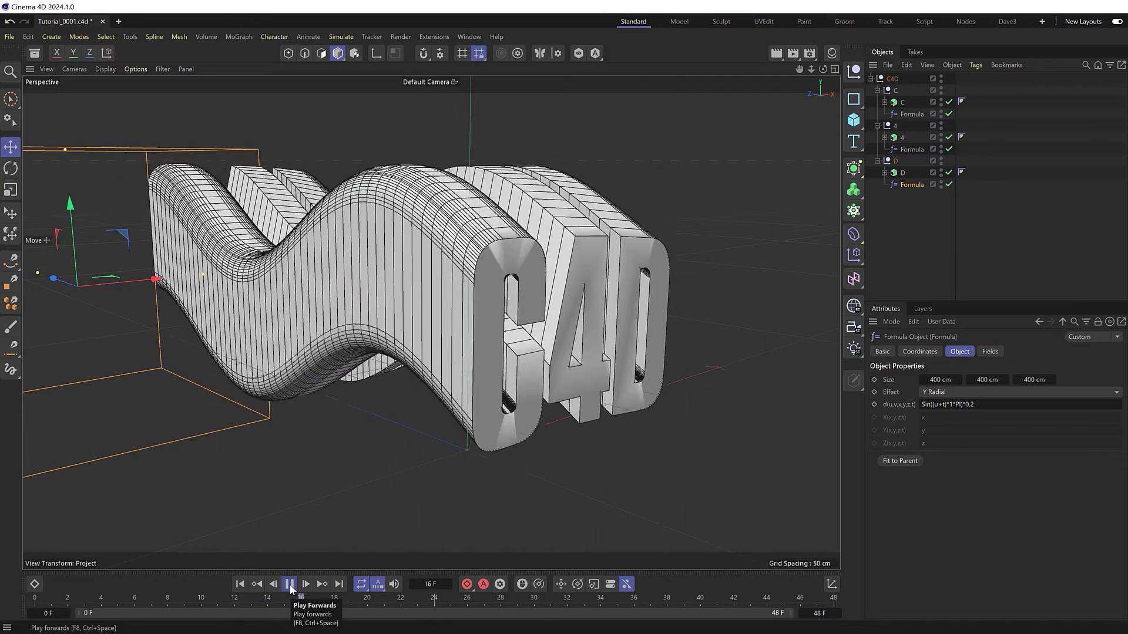
pyautogui.click(289, 584)
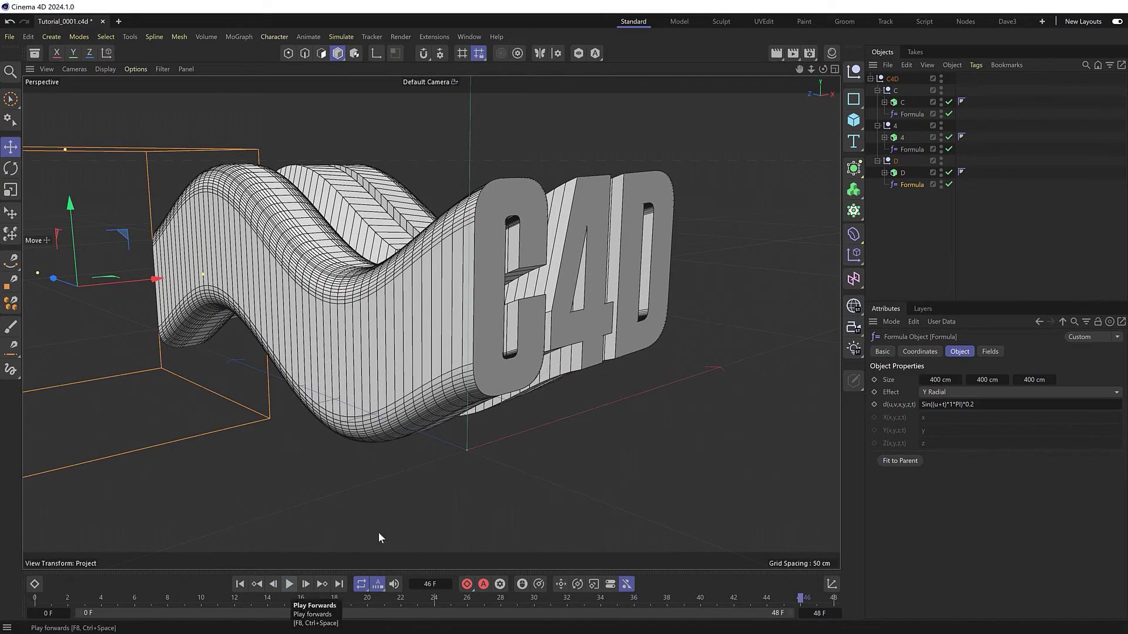
pyautogui.keyDown('alt'); pyautogui.moveTo(581, 328); pyautogui.dragTo(511, 329); pyautogui.keyUp('alt')
pyautogui.click(289, 584)
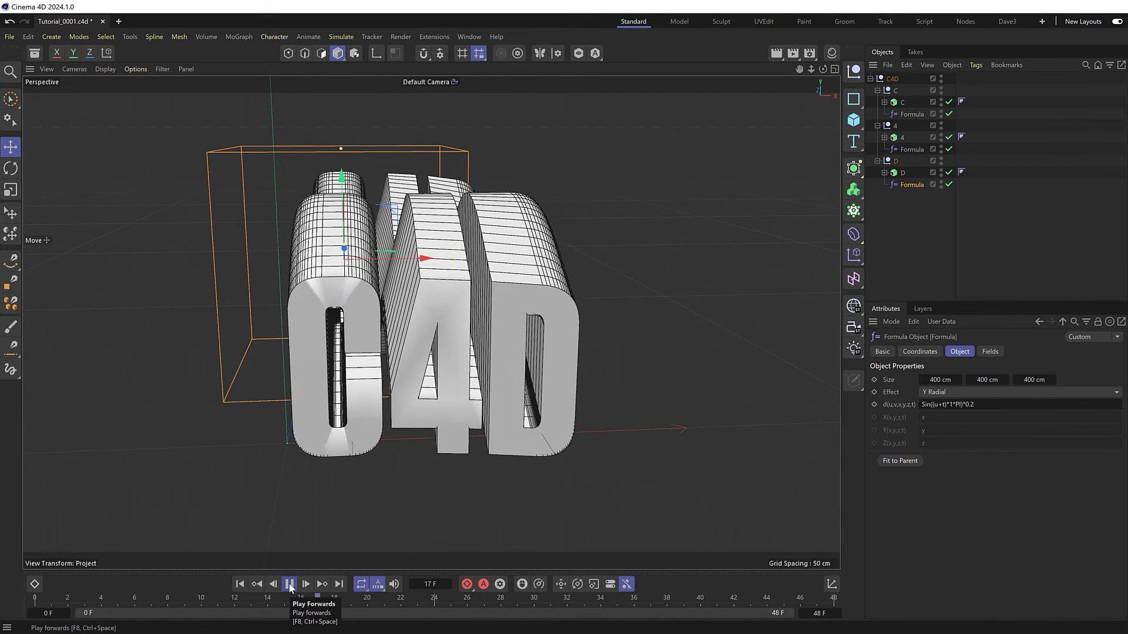
pyautogui.click(289, 584)
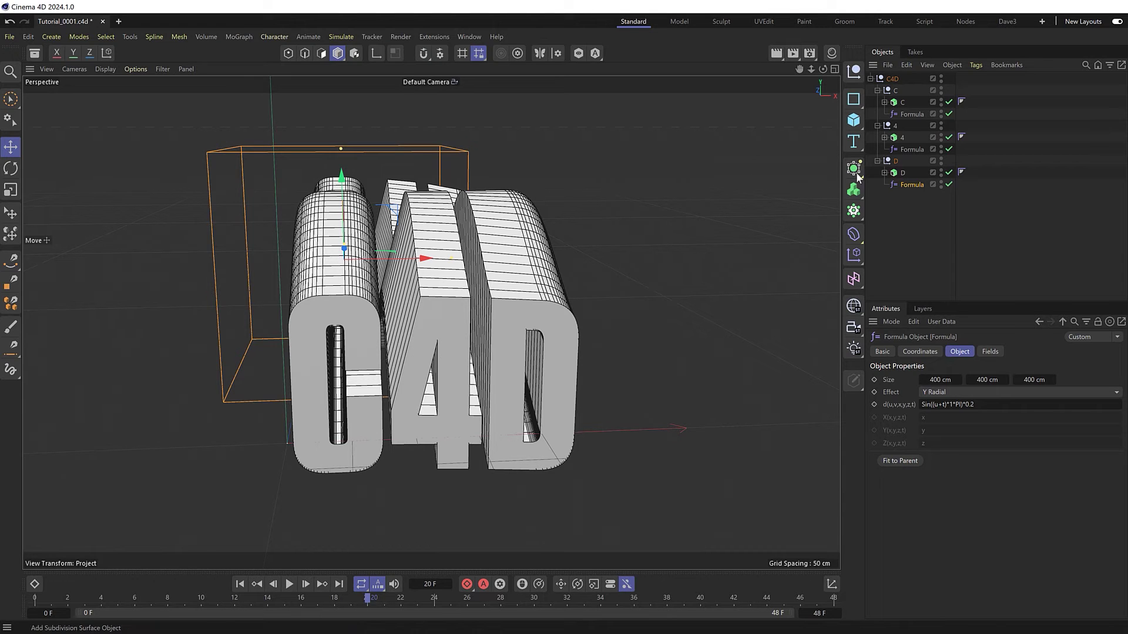
# In the Front view, shift the 4 letter's Formula deformer sideways along X
pyautogui.click(908, 149)
pyautogui.middleClick(778, 189)
pyautogui.press('F1')
pyautogui.press('F4')
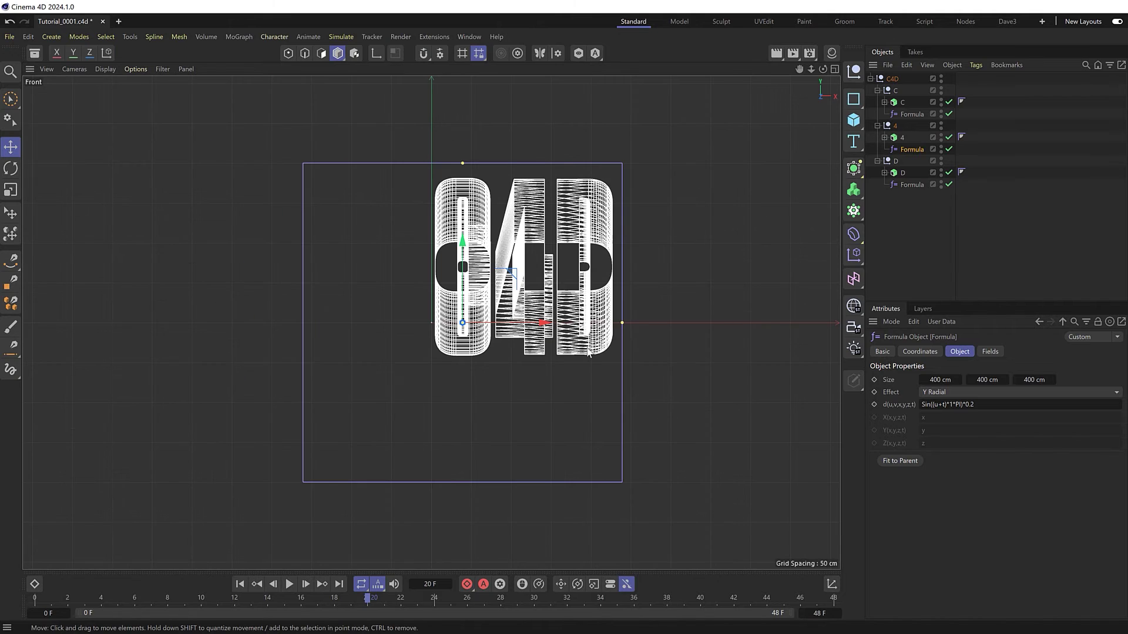
pyautogui.moveTo(530, 321); pyautogui.dragTo(655, 314)
# Select the D letter's Formula deformer, return to Perspective and play the offset waves
pyautogui.click(912, 185)
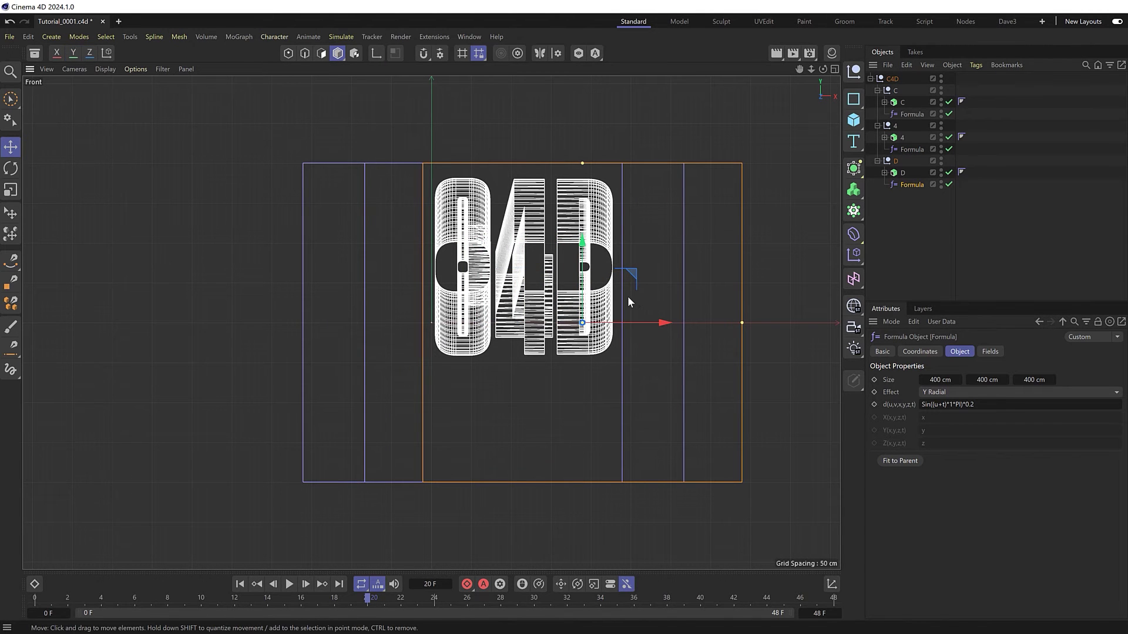
pyautogui.middleClick(628, 296)
pyautogui.middleClick(317, 270)
pyautogui.keyDown('alt'); pyautogui.moveTo(453, 424); pyautogui.dragTo(563, 416); pyautogui.keyUp('alt')
pyautogui.click(289, 584)
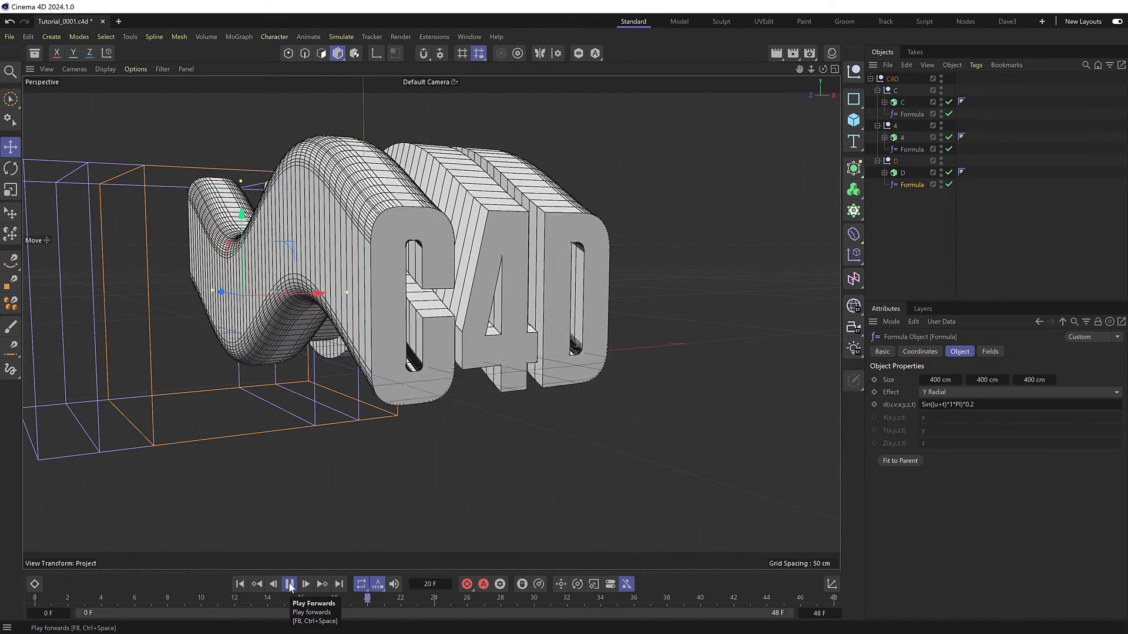
# Change the 4 letter's formula to Sin((u+t)*1*PI+0.5)*0.2
pyautogui.click(290, 584)
pyautogui.keyDown('alt'); pyautogui.moveTo(370, 480); pyautogui.dragTo(311, 352); pyautogui.keyUp('alt')
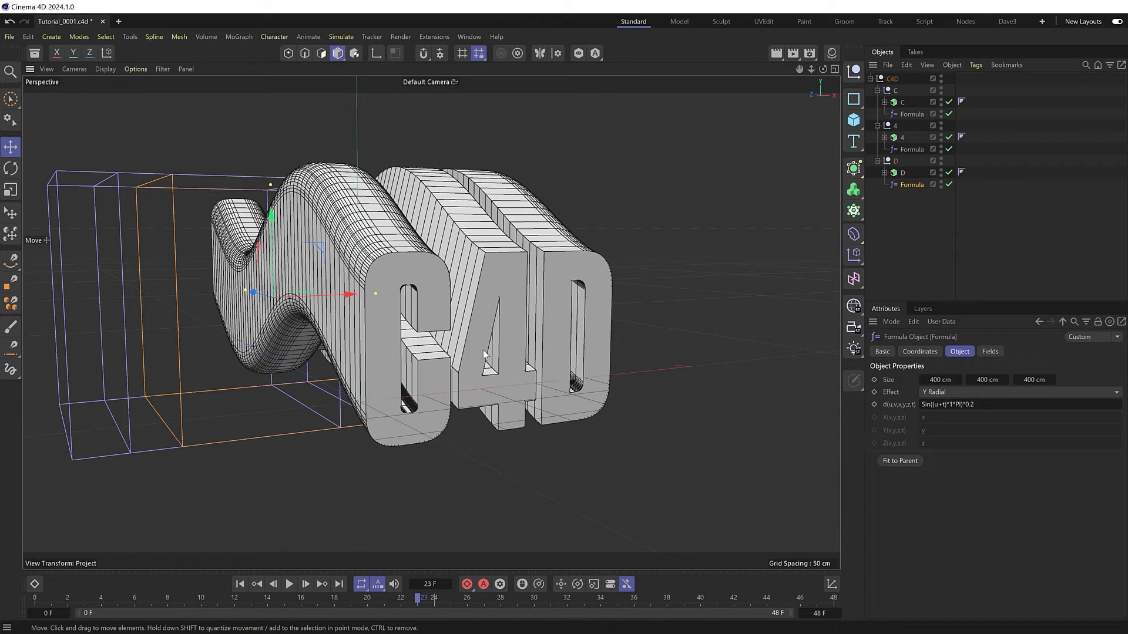
pyautogui.click(912, 149)
pyautogui.click(962, 404)
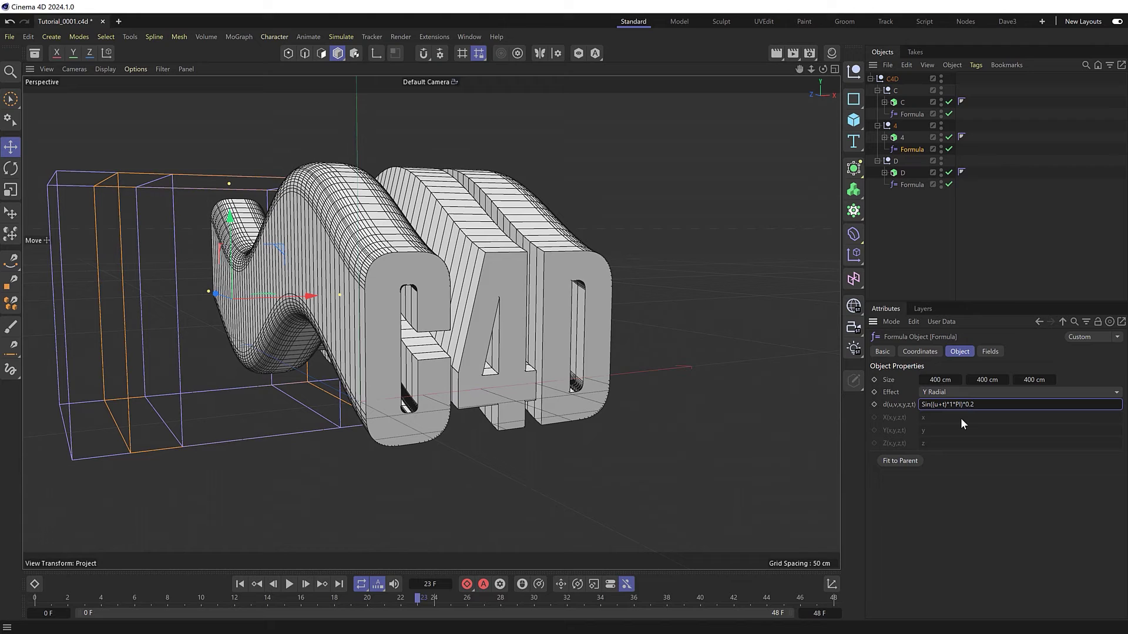
pyautogui.write('+0.5')
pyautogui.press('Return')
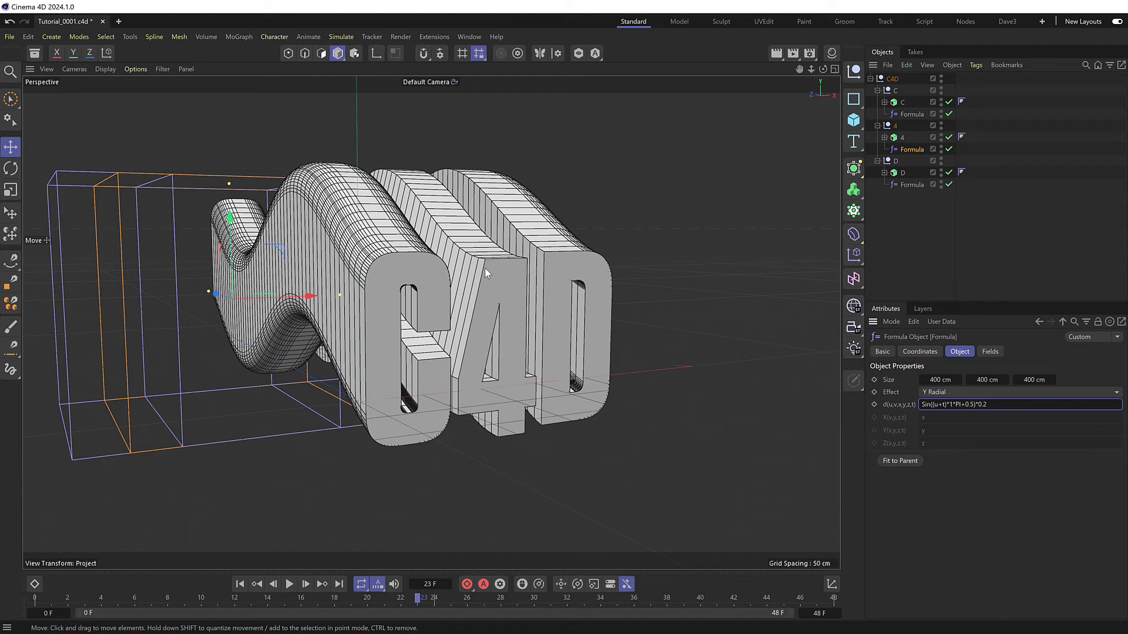
# Preview the phase-shifted 4 letter, then select the D letter's Formula deformer
pyautogui.click(289, 586)
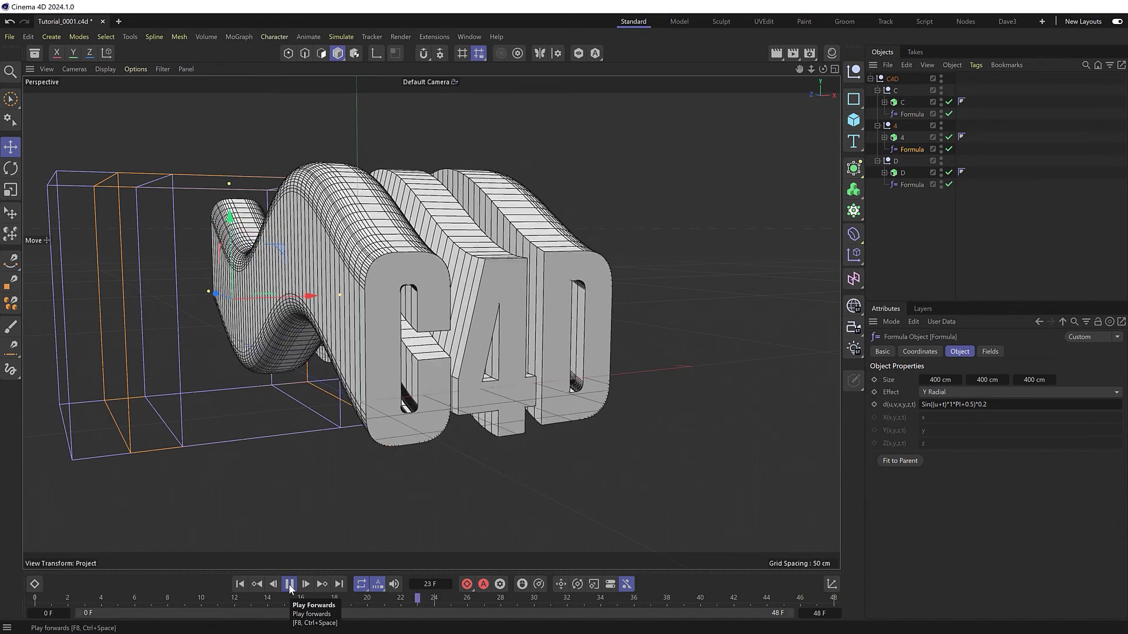
pyautogui.click(289, 585)
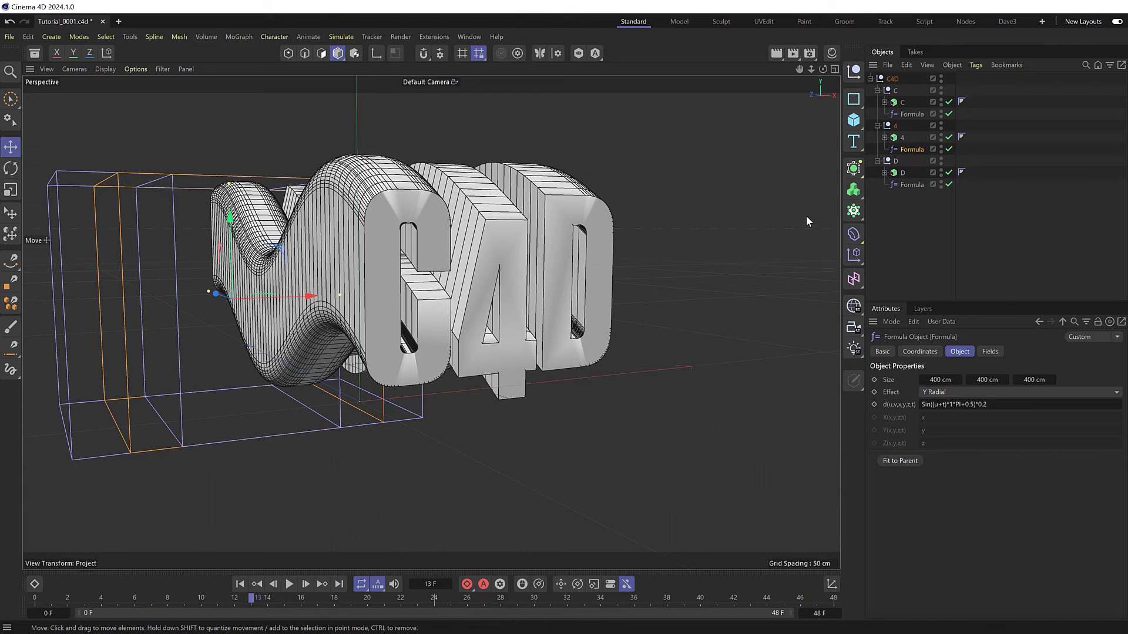
pyautogui.click(910, 184)
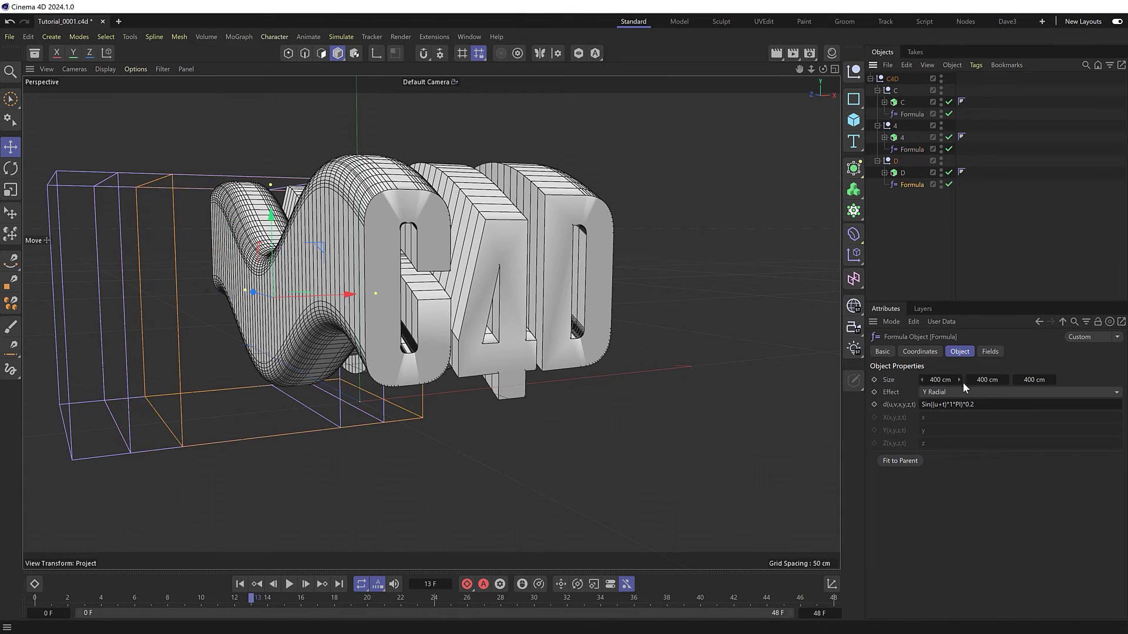
# Change the D letter's formula to Sin((u+t)*1*PI+1)*0.2 and play the staggered waves
pyautogui.click(960, 404)
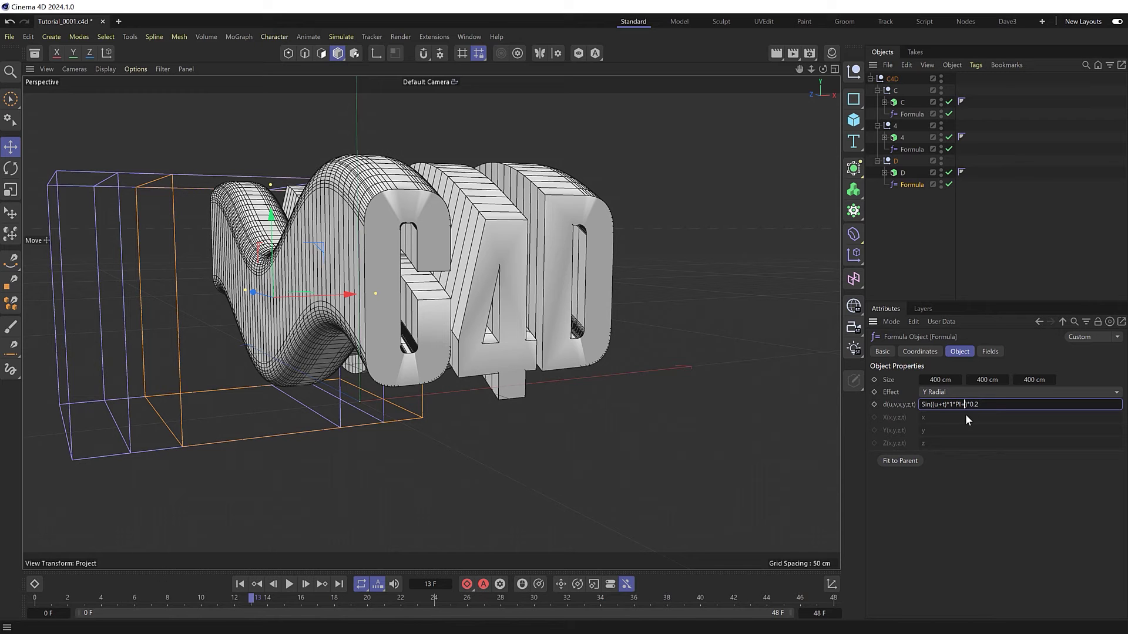
pyautogui.press('Return')
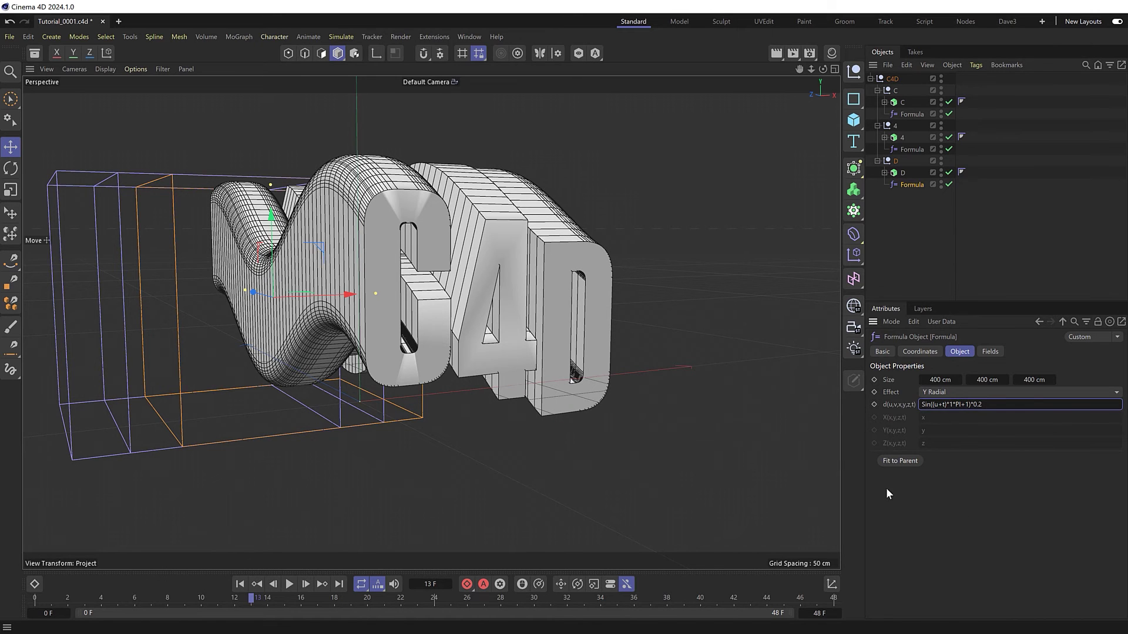
pyautogui.keyDown('alt'); pyautogui.moveTo(735, 413); pyautogui.dragTo(461, 295); pyautogui.keyUp('alt')
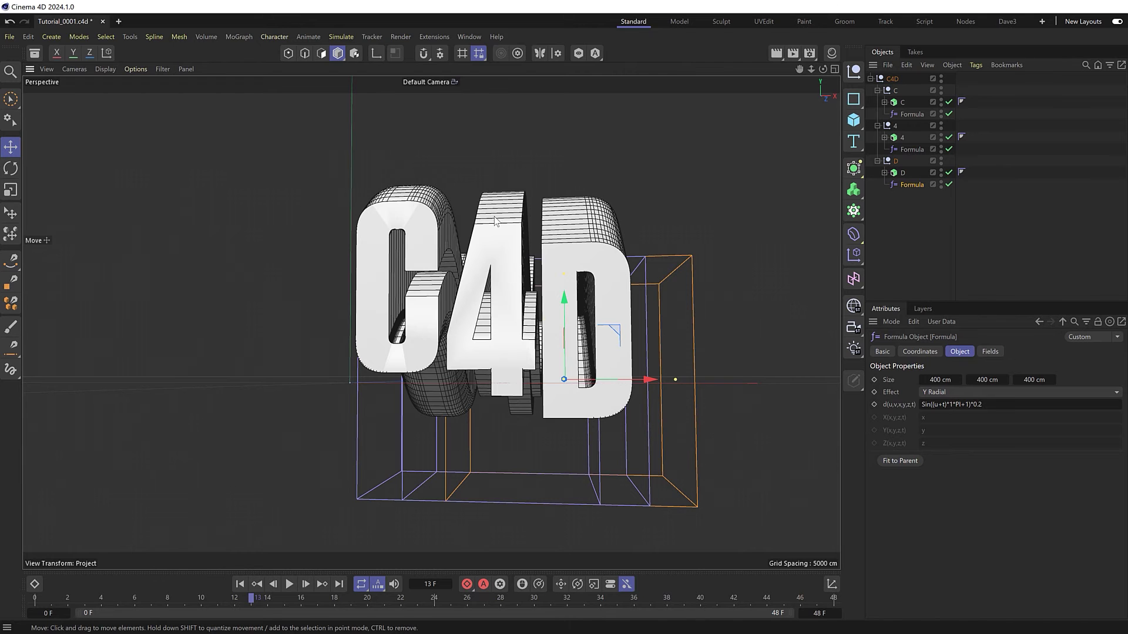
pyautogui.moveTo(703, 265)
pyautogui.keyDown('alt'); pyautogui.mouseDown()
pyautogui.moveTo(575, 347)
pyautogui.moveTo(388, 507)
pyautogui.mouseUp(); pyautogui.keyUp('alt')
pyautogui.click(288, 585)
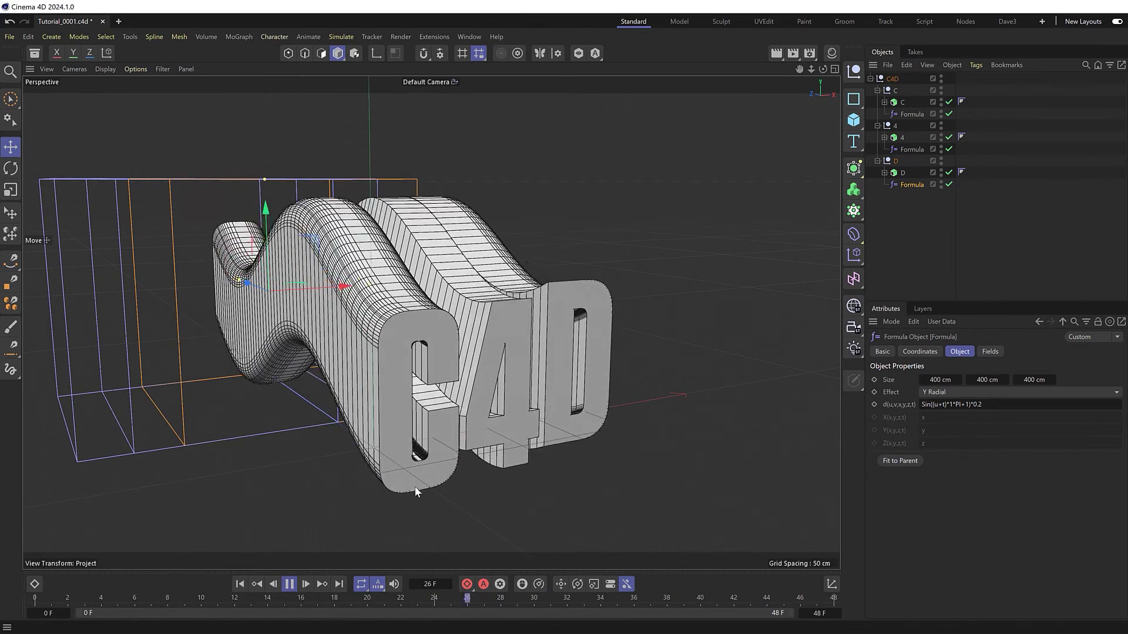
# Set a 2 cm cap bevel size on the C, 4 and D extrusions together
pyautogui.click(290, 583)
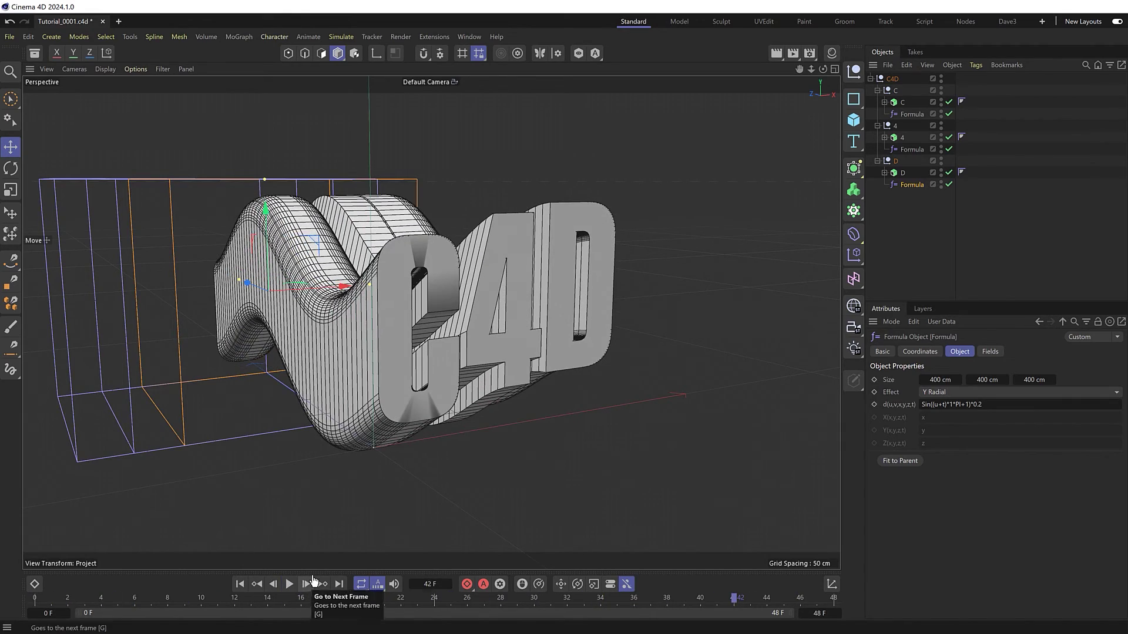
pyautogui.click(903, 102)
pyautogui.keyDown('ctrl'); pyautogui.click(902, 138); pyautogui.keyUp('ctrl')
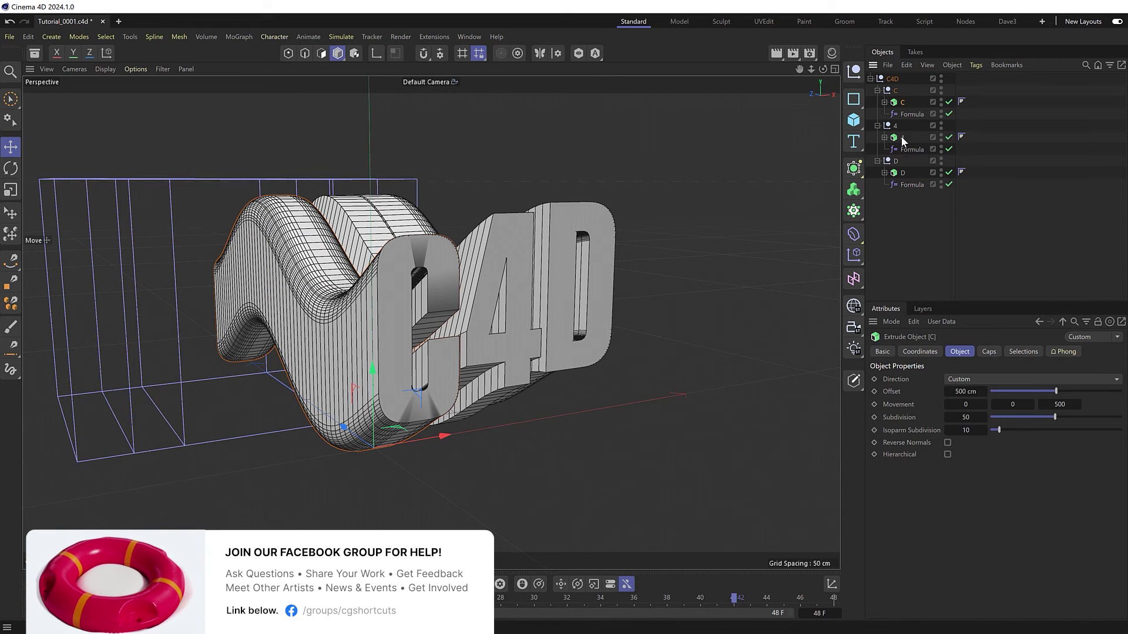
pyautogui.keyDown('ctrl'); pyautogui.click(902, 173); pyautogui.keyUp('ctrl')
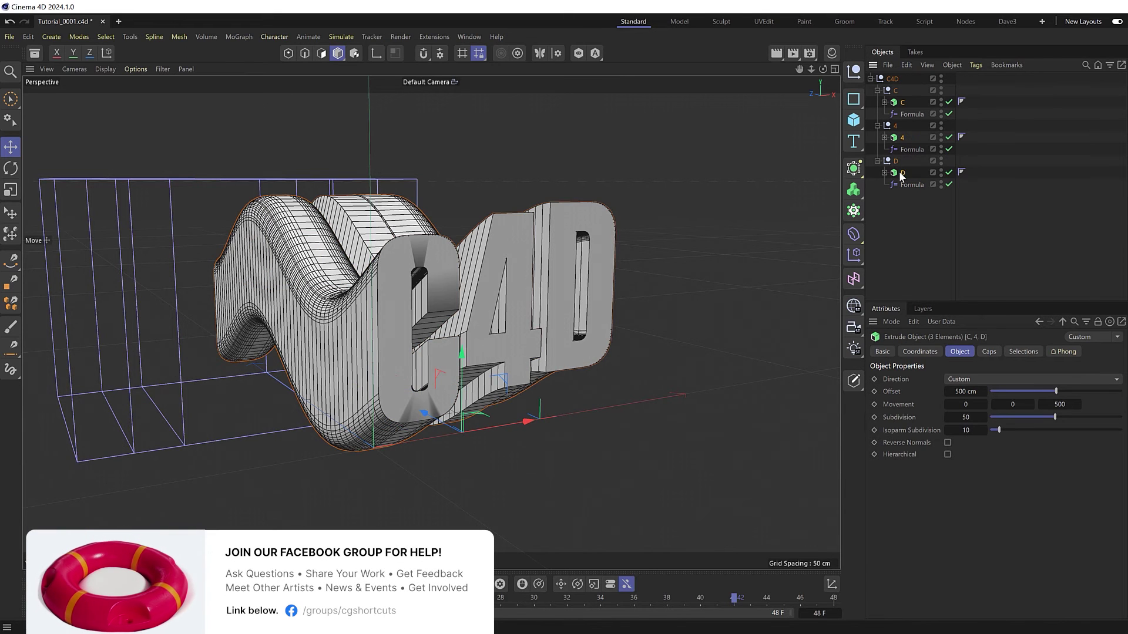
pyautogui.click(991, 351)
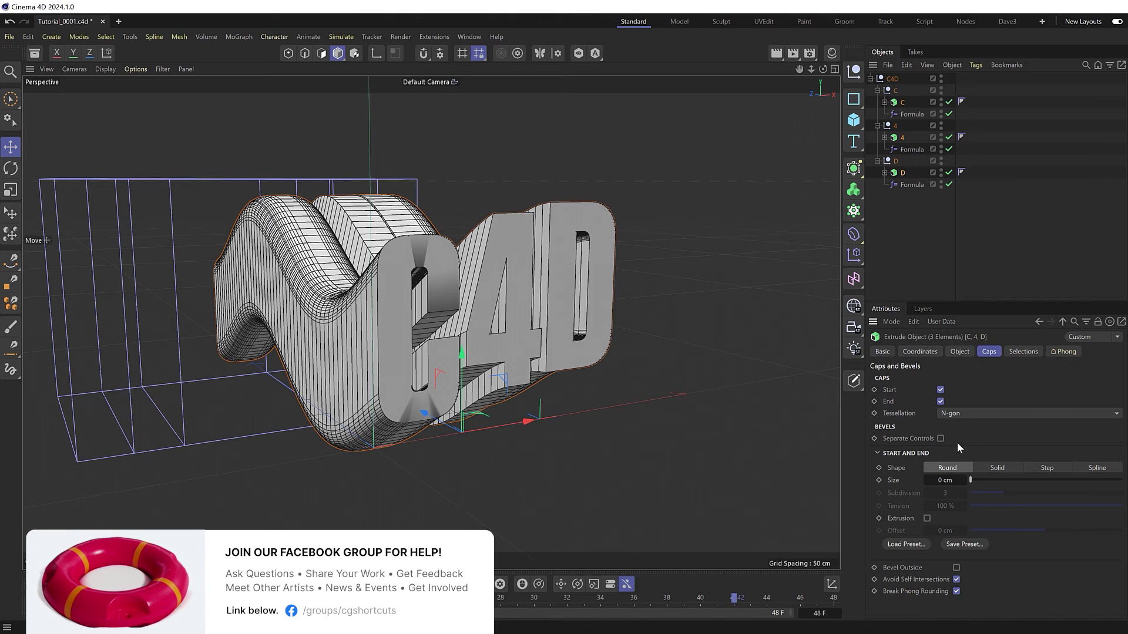
pyautogui.click(940, 479)
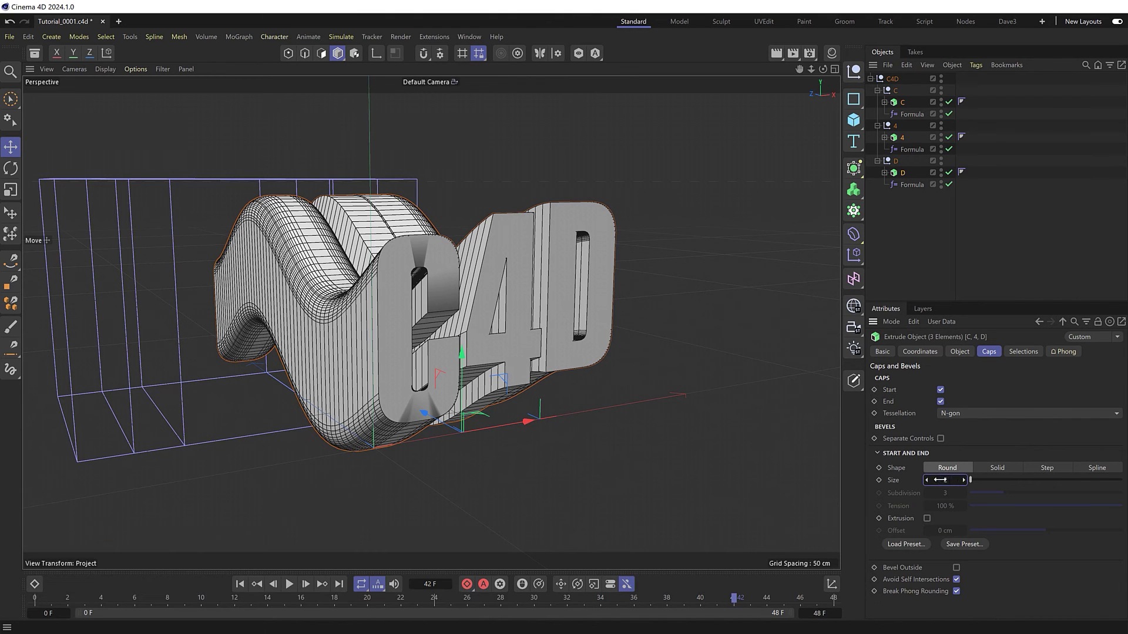
pyautogui.write('1')
pyautogui.press('Return')
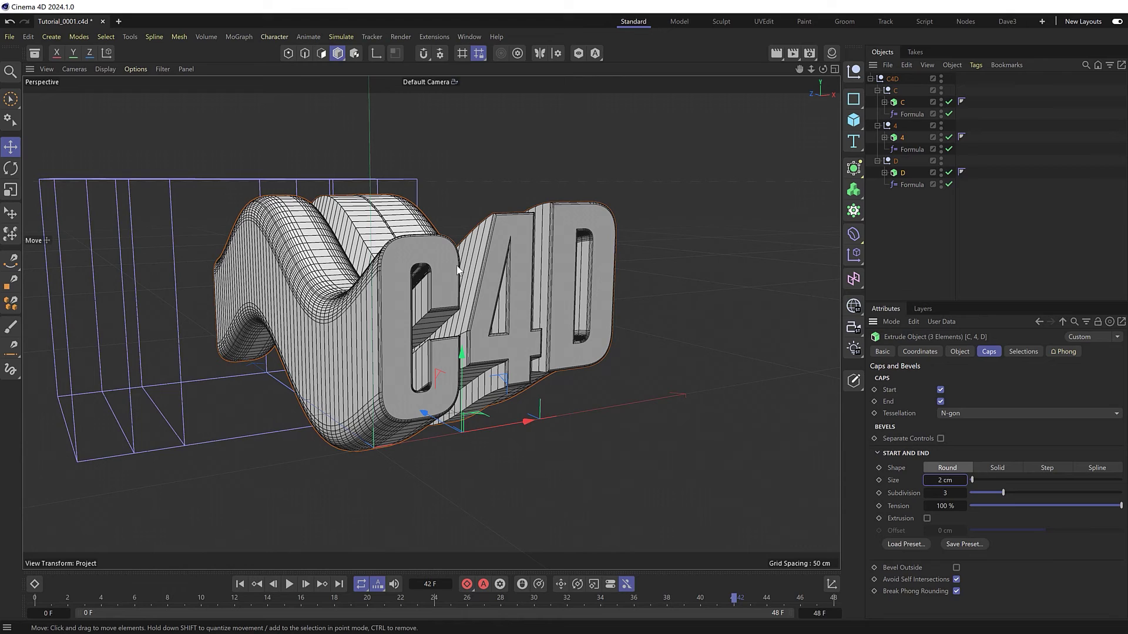
# Play the animation and orbit in for a closer look at the rounded letters
pyautogui.click(290, 584)
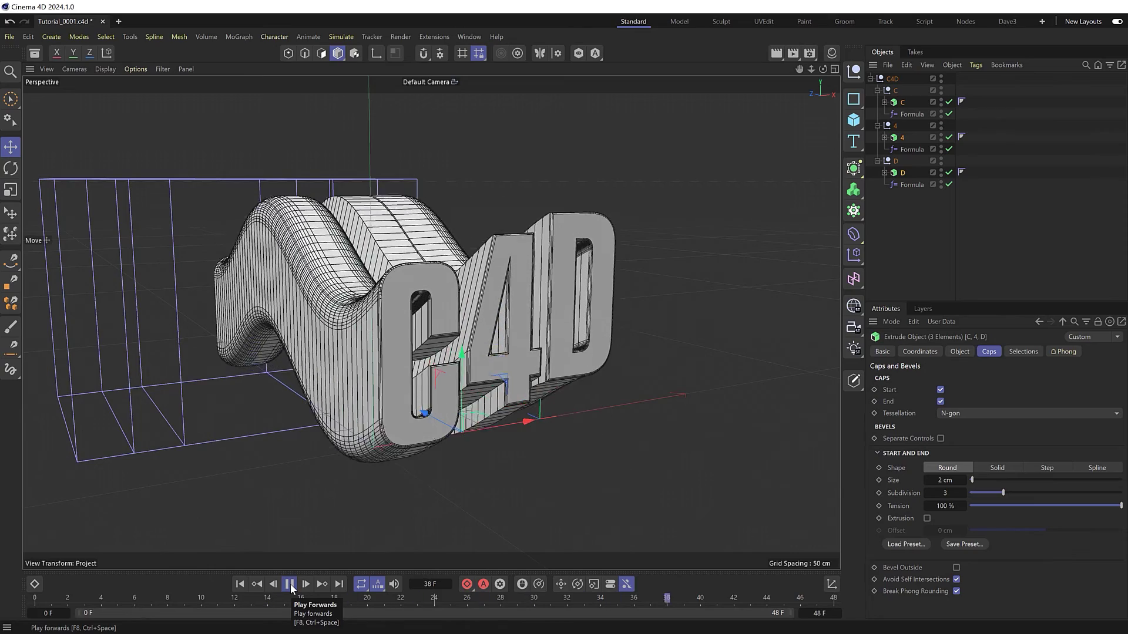
pyautogui.click(290, 585)
pyautogui.keyDown('alt'); pyautogui.moveTo(361, 494); pyautogui.dragTo(537, 299); pyautogui.keyUp('alt')
pyautogui.scroll(3, 538, 300)
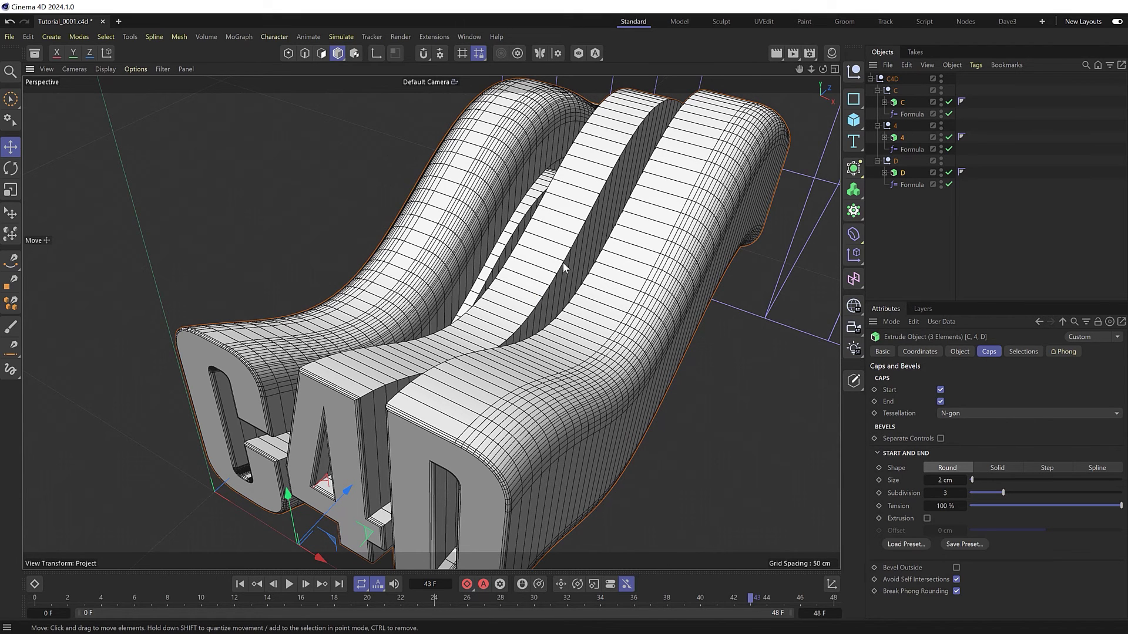
# Add a Bevel deformer to the C4D group using the Commander search 'beve'
pyautogui.click(894, 78)
pyautogui.hotkey('shift', 'c')
pyautogui.write('bevel')
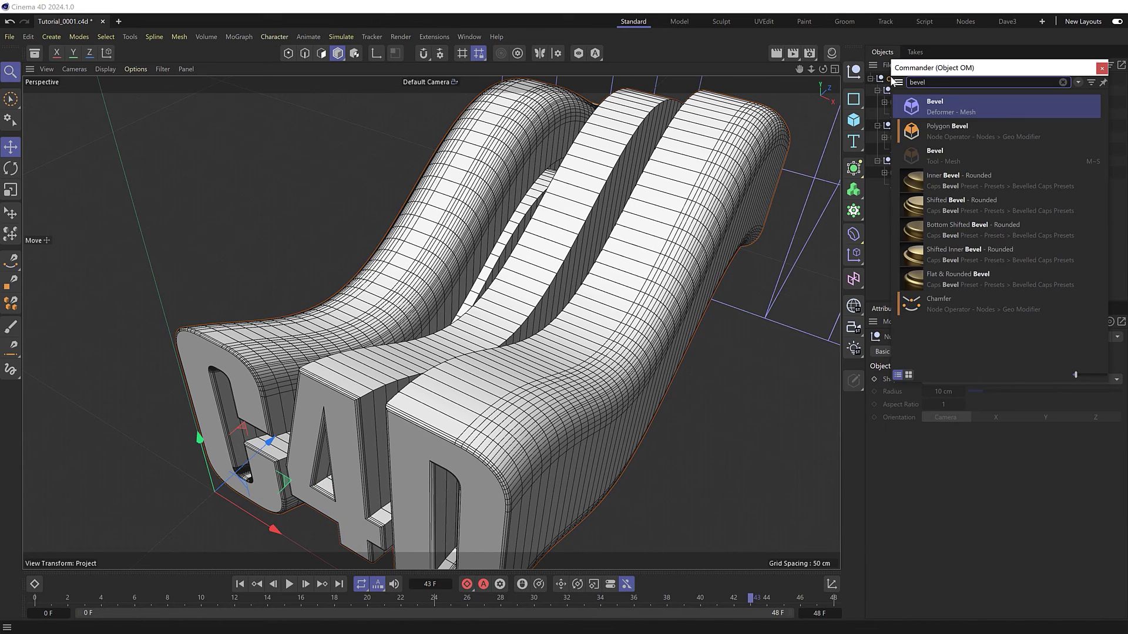
pyautogui.click(1009, 104)
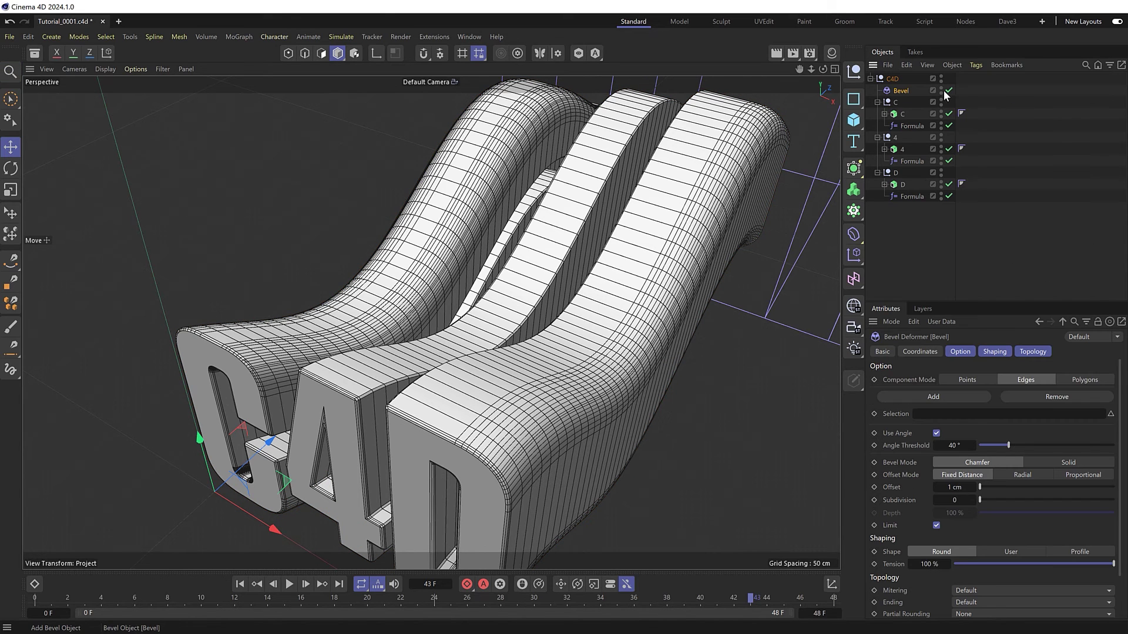
# Collapse the C, 4 and D groups, then play and orbit to preview the bevel
pyautogui.click(877, 102)
pyautogui.click(877, 114)
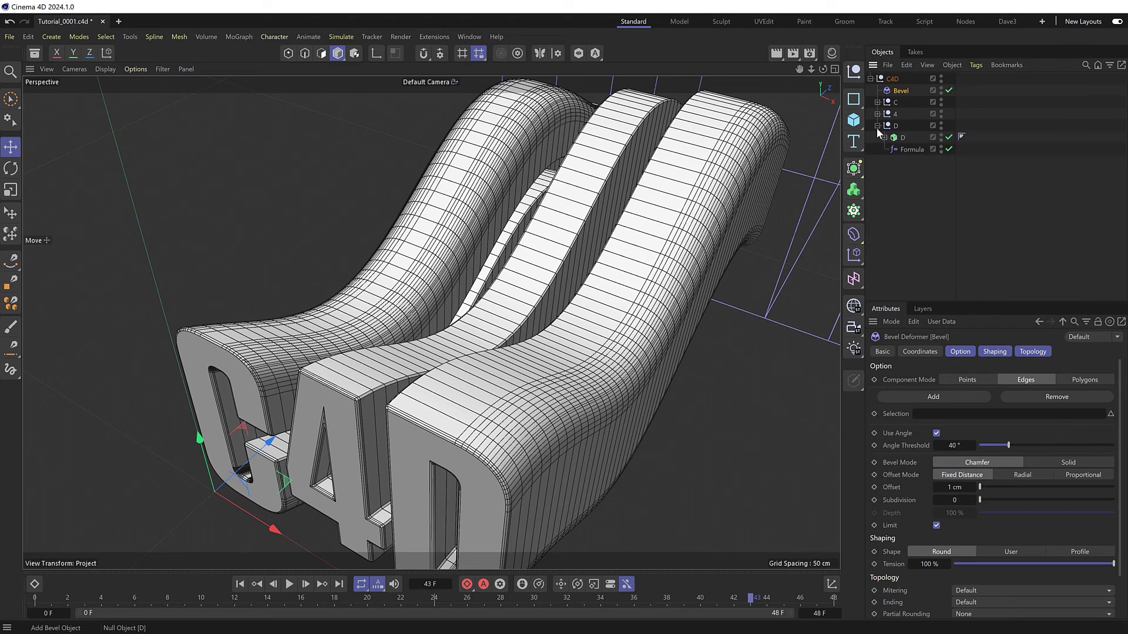
pyautogui.click(877, 126)
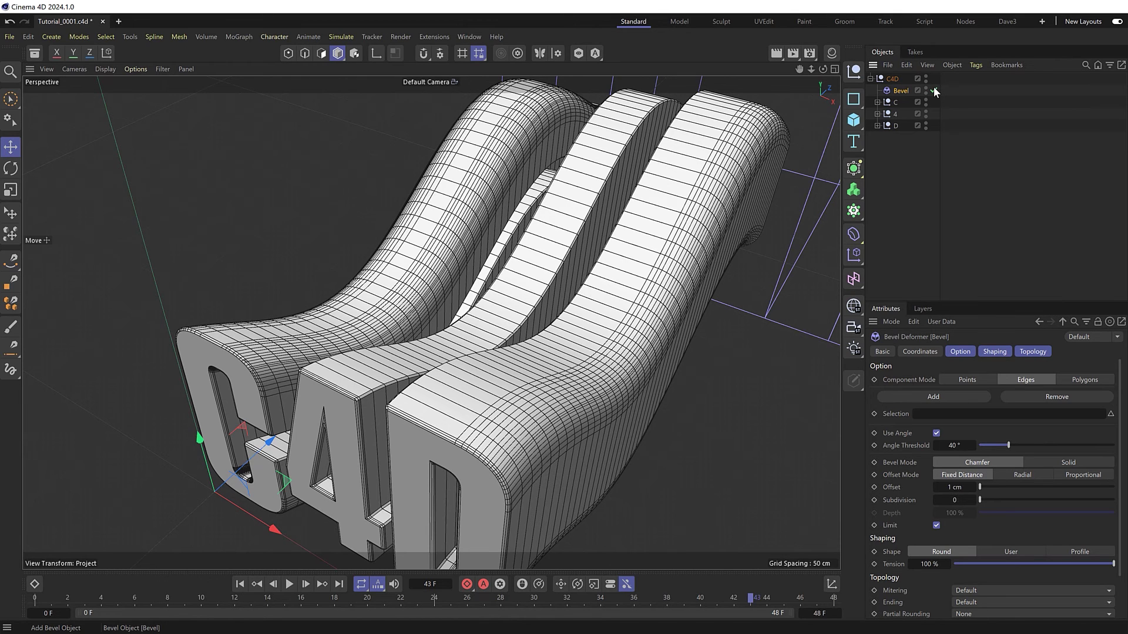
pyautogui.scroll(-10, 555, 446)
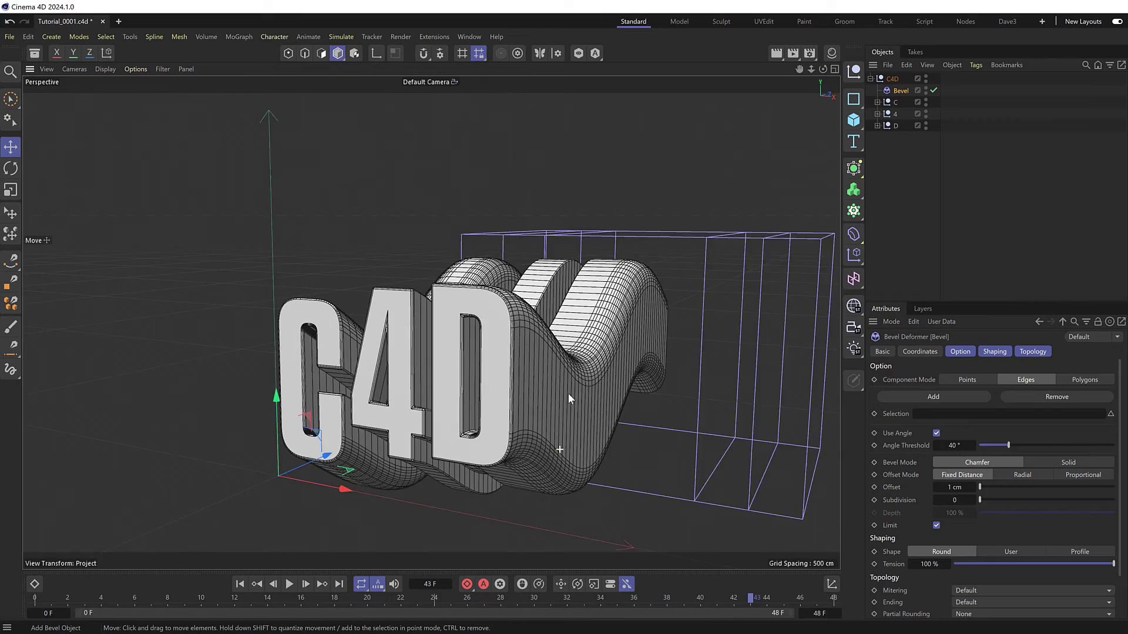
pyautogui.scroll(5, 569, 400)
pyautogui.click(289, 585)
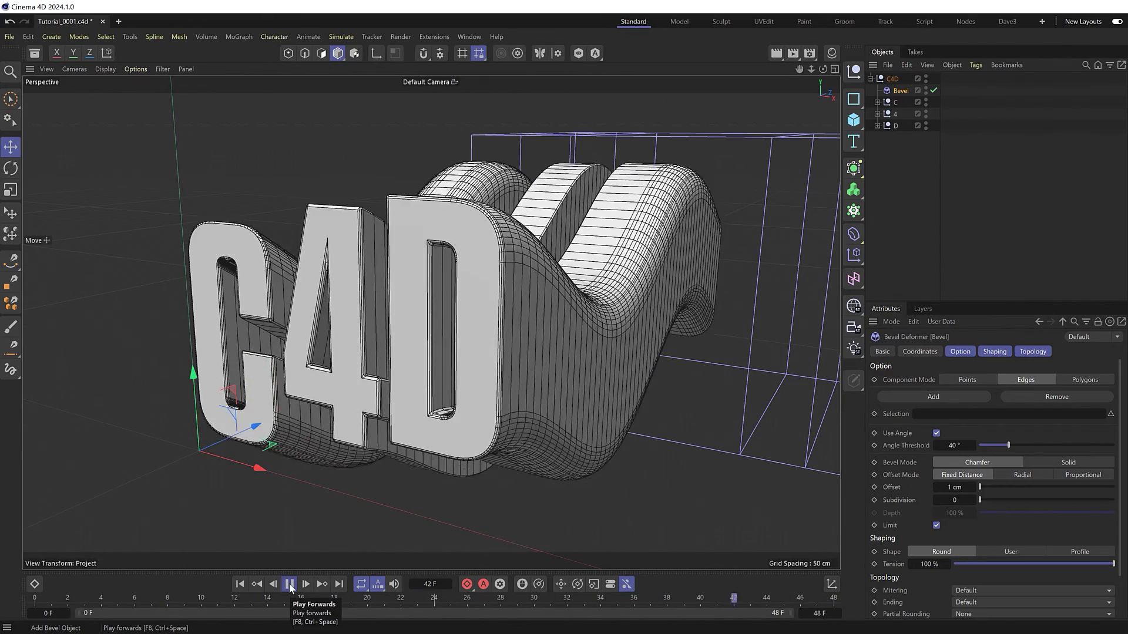
pyautogui.click(290, 585)
pyautogui.keyDown('alt'); pyautogui.moveTo(598, 362); pyautogui.dragTo(555, 359); pyautogui.keyUp('alt')
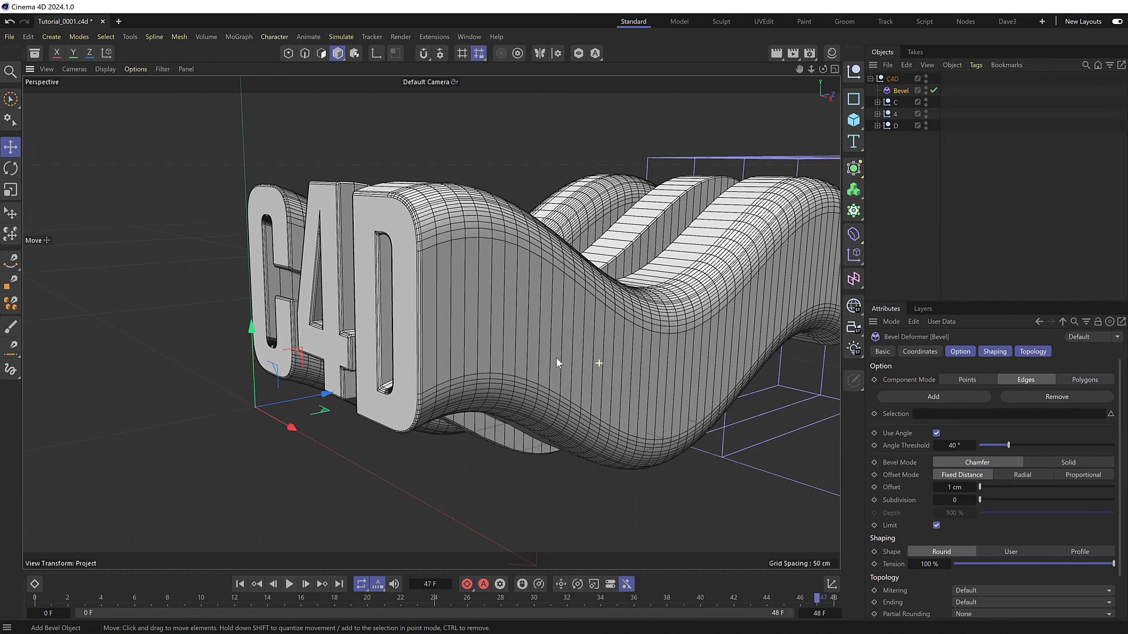
pyautogui.keyDown('alt'); pyautogui.moveTo(654, 339); pyautogui.dragTo(548, 358); pyautogui.keyUp('alt')
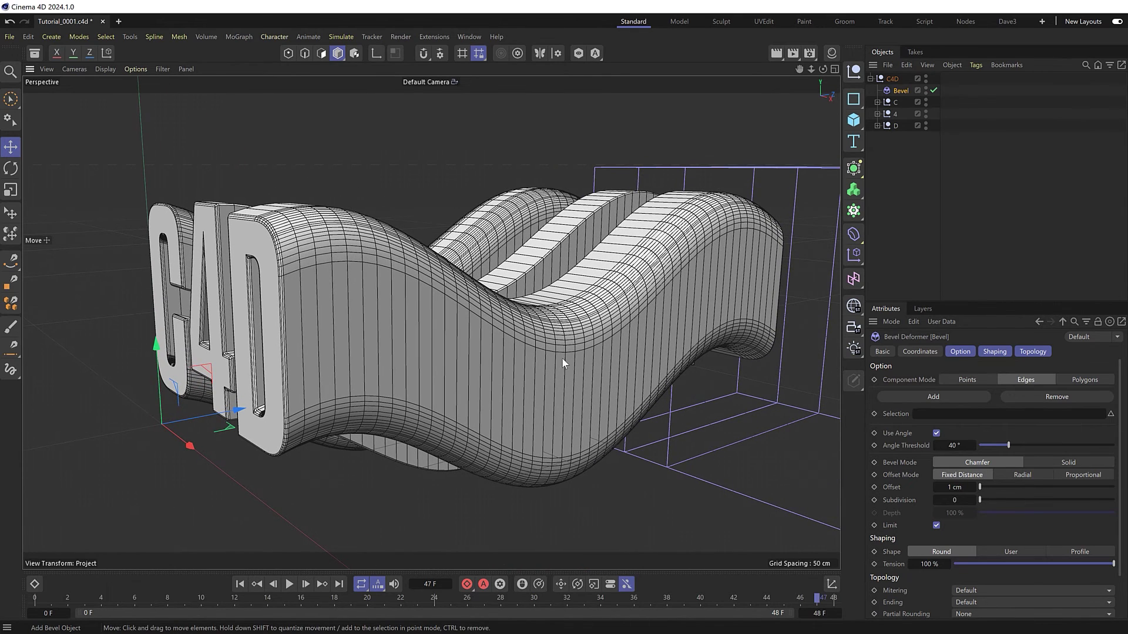
# Raise the D letter's wave frequency to *4*PI and preview the tighter waves
pyautogui.click(877, 126)
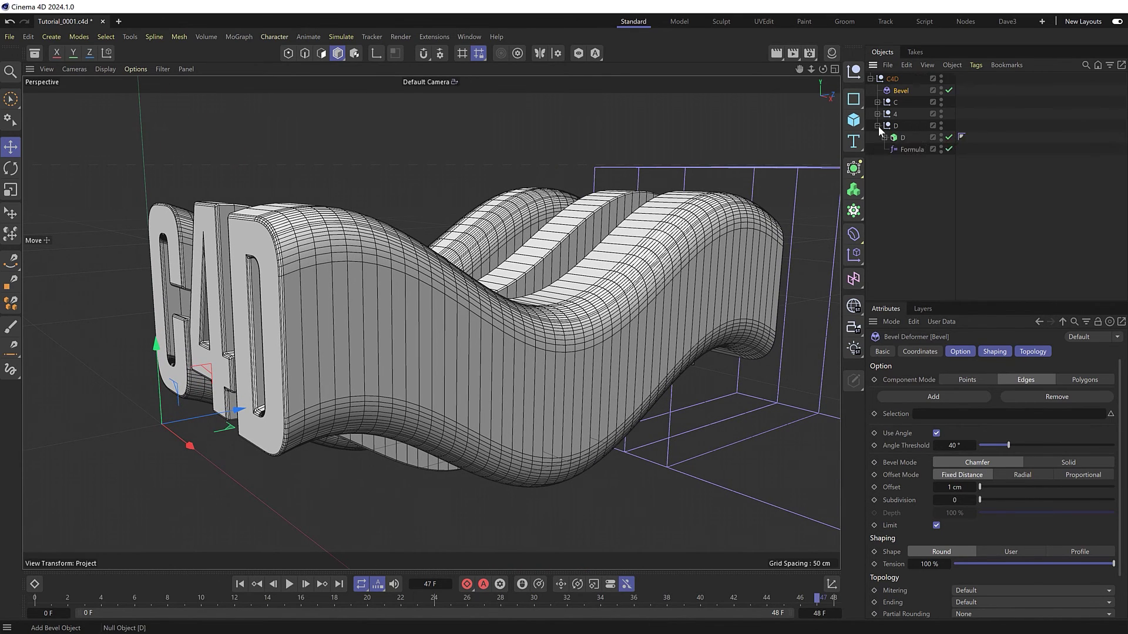
pyautogui.click(913, 149)
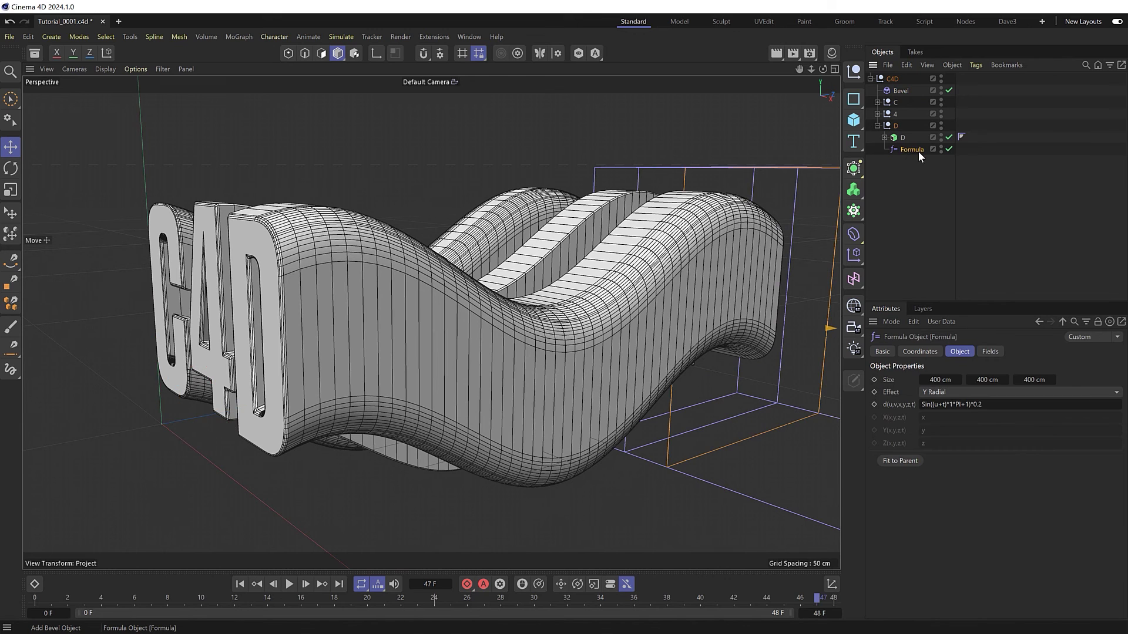
pyautogui.click(952, 406)
pyautogui.write('4')
pyautogui.press('Return')
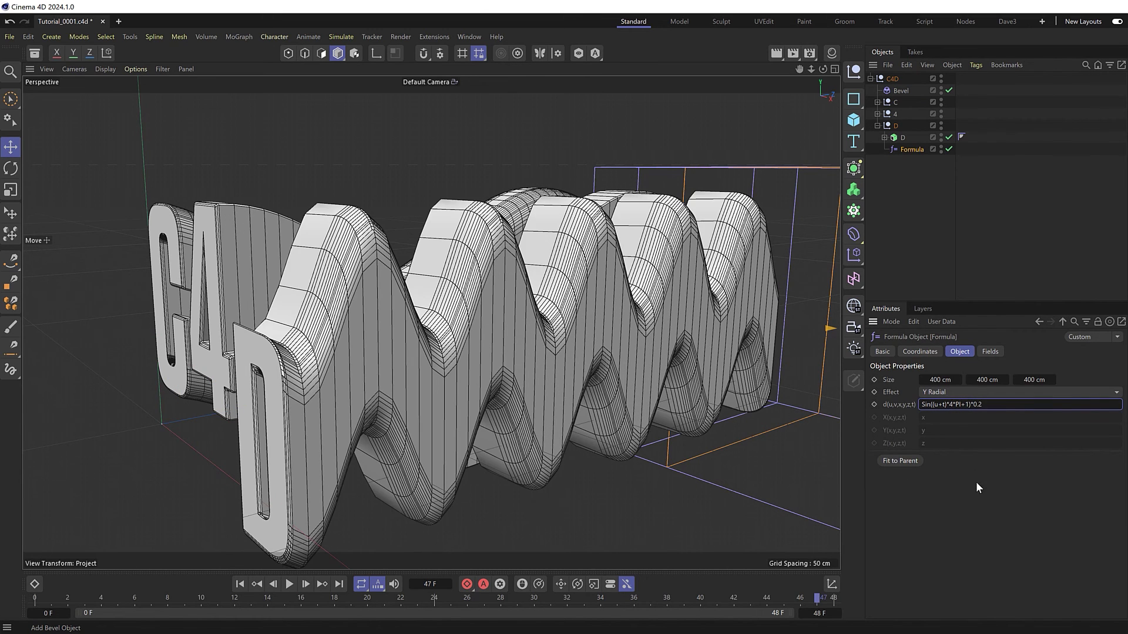
pyautogui.click(289, 584)
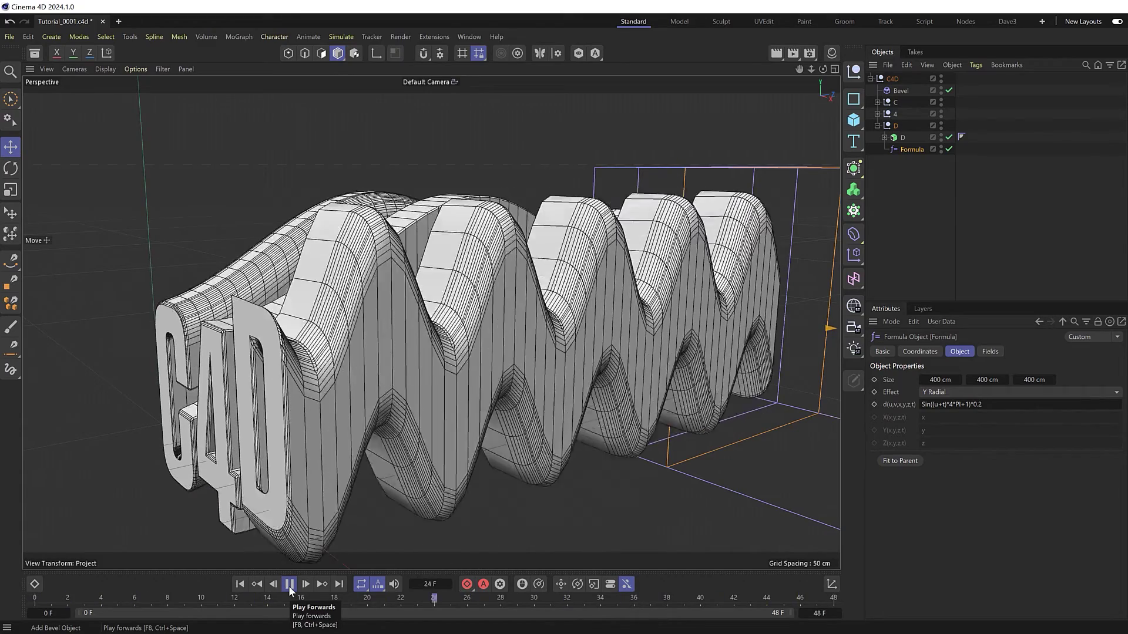
pyautogui.click(289, 585)
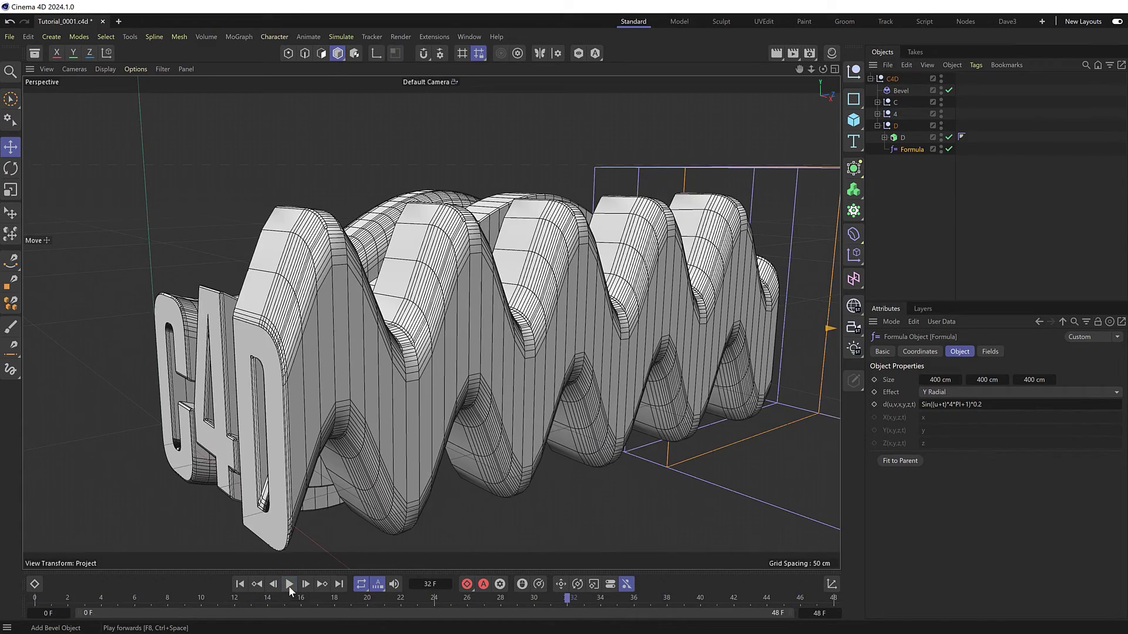
# Raise the D wave amplitude to *0.5 and preview the taller waves
pyautogui.click(988, 404)
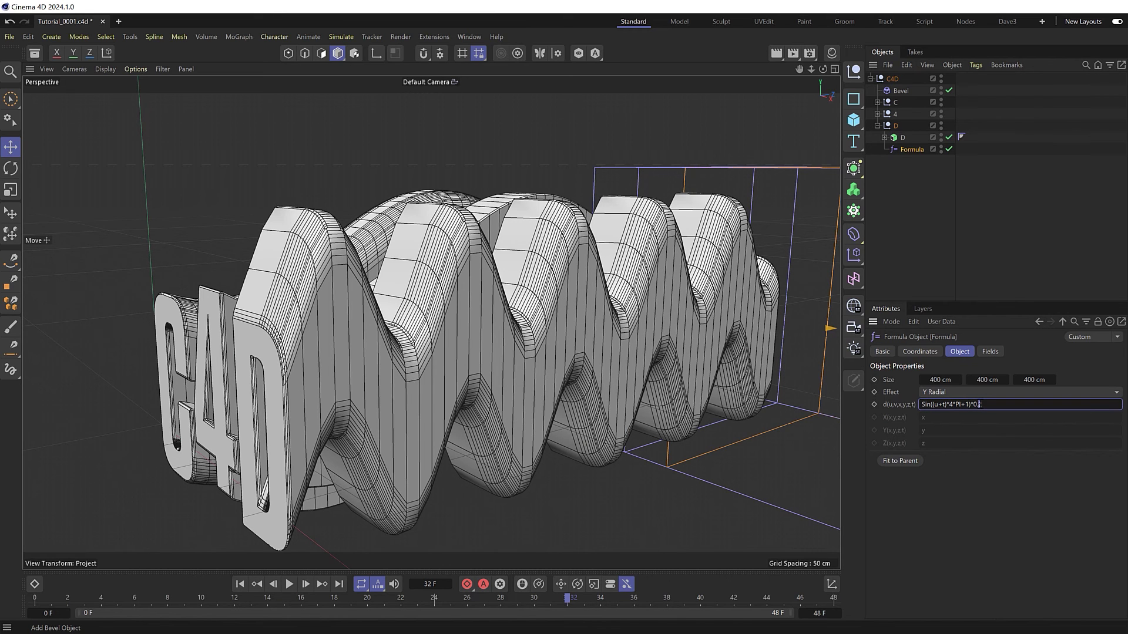
pyautogui.press('Return')
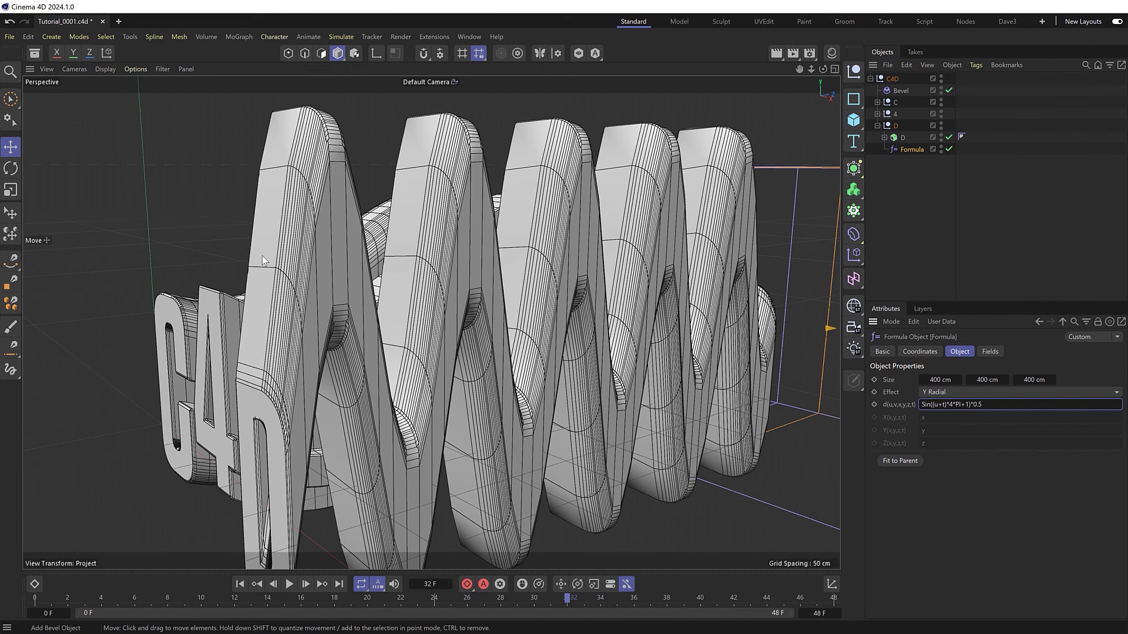
pyautogui.click(290, 585)
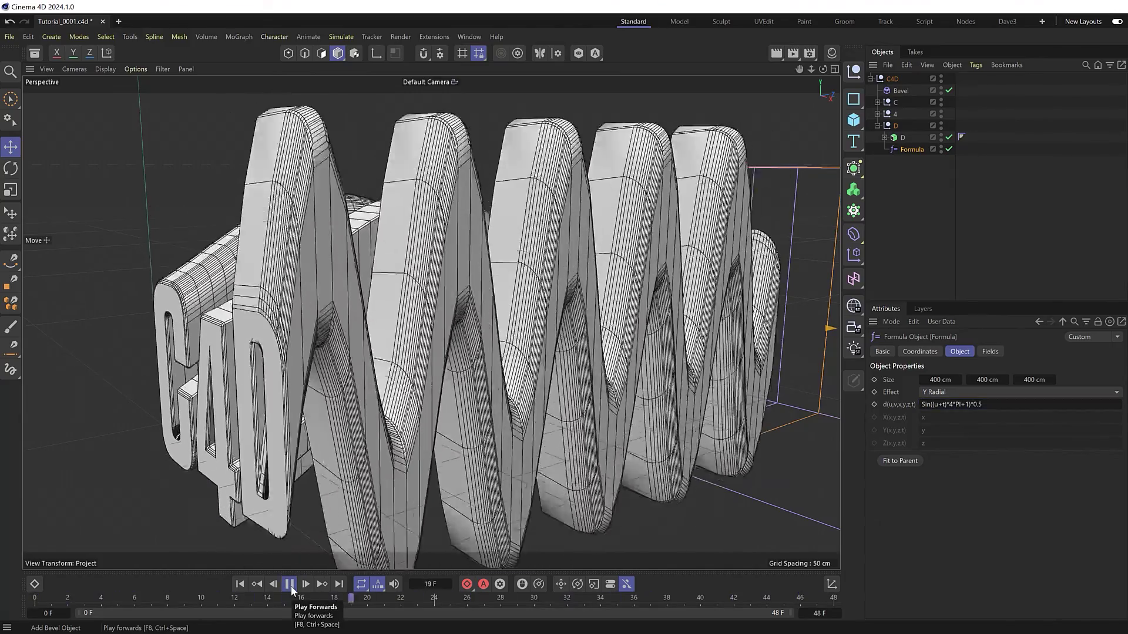
pyautogui.click(291, 585)
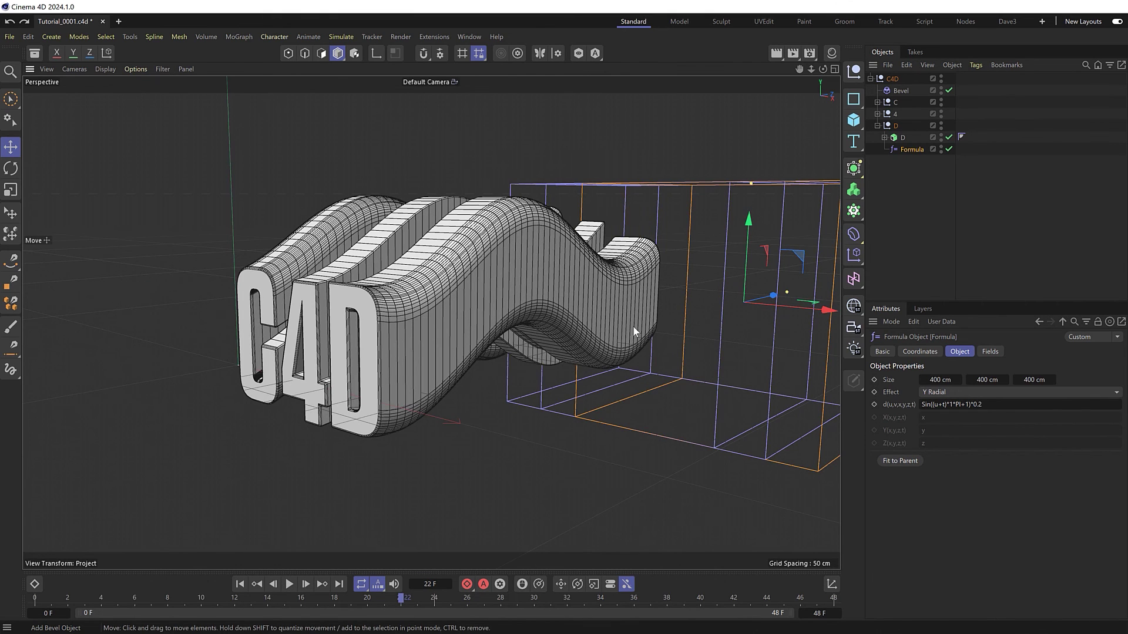
pyautogui.keyDown('alt'); pyautogui.moveTo(435, 335); pyautogui.dragTo(527, 376); pyautogui.keyUp('alt')
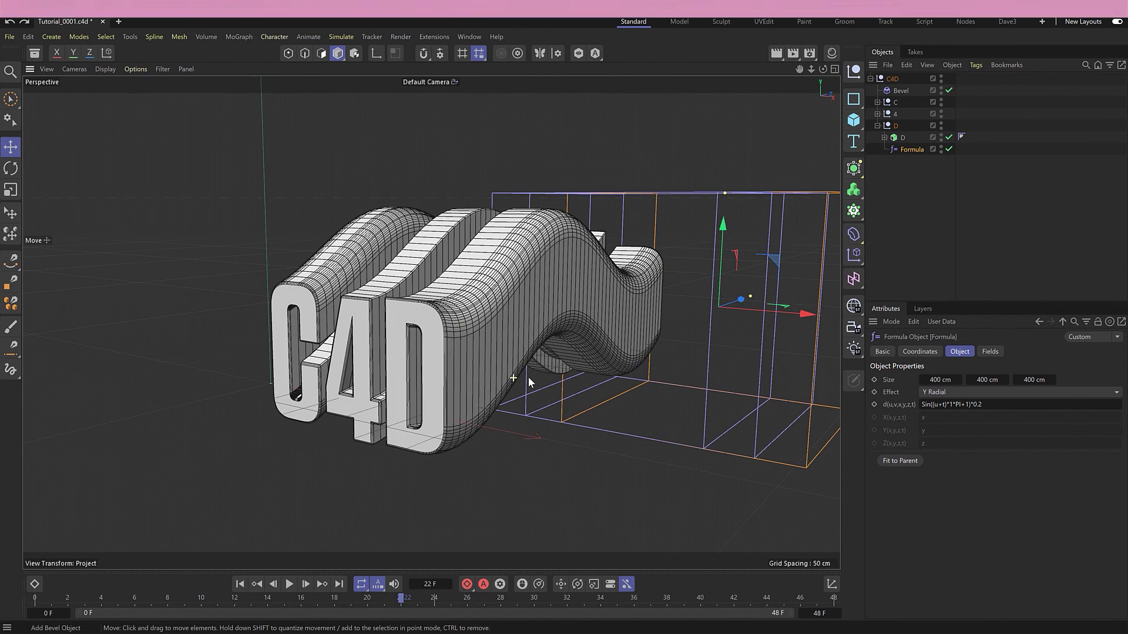